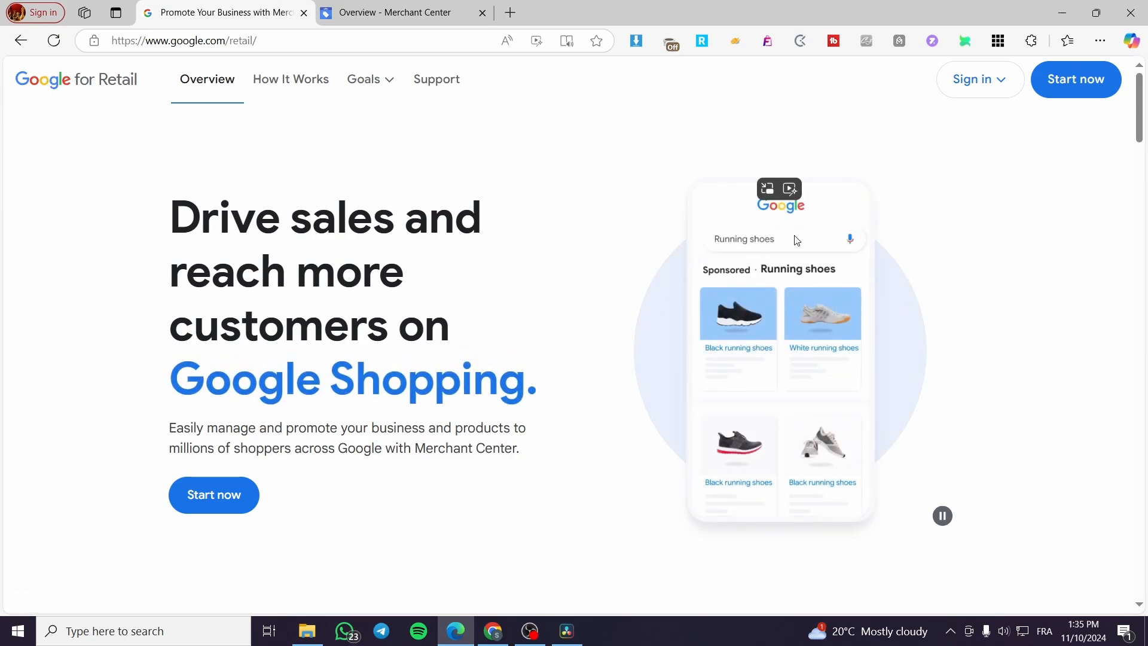
- Try to sign in to Merchant Center from the Google for Retail page, and close the page it opens
left_click(959, 80)
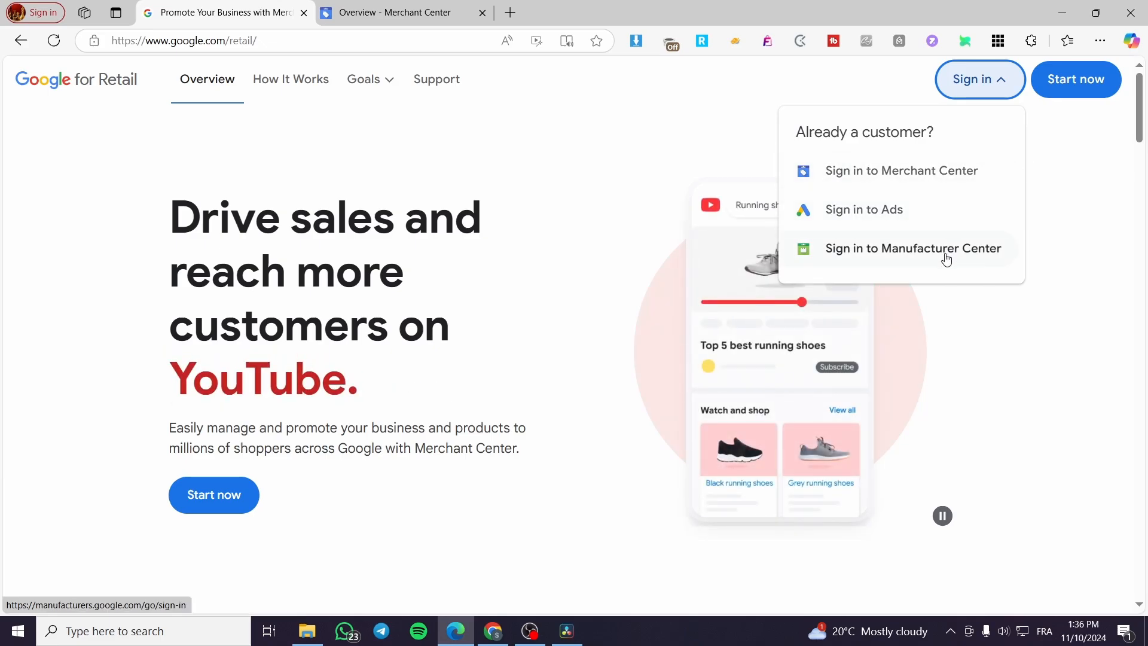
left_click(937, 169)
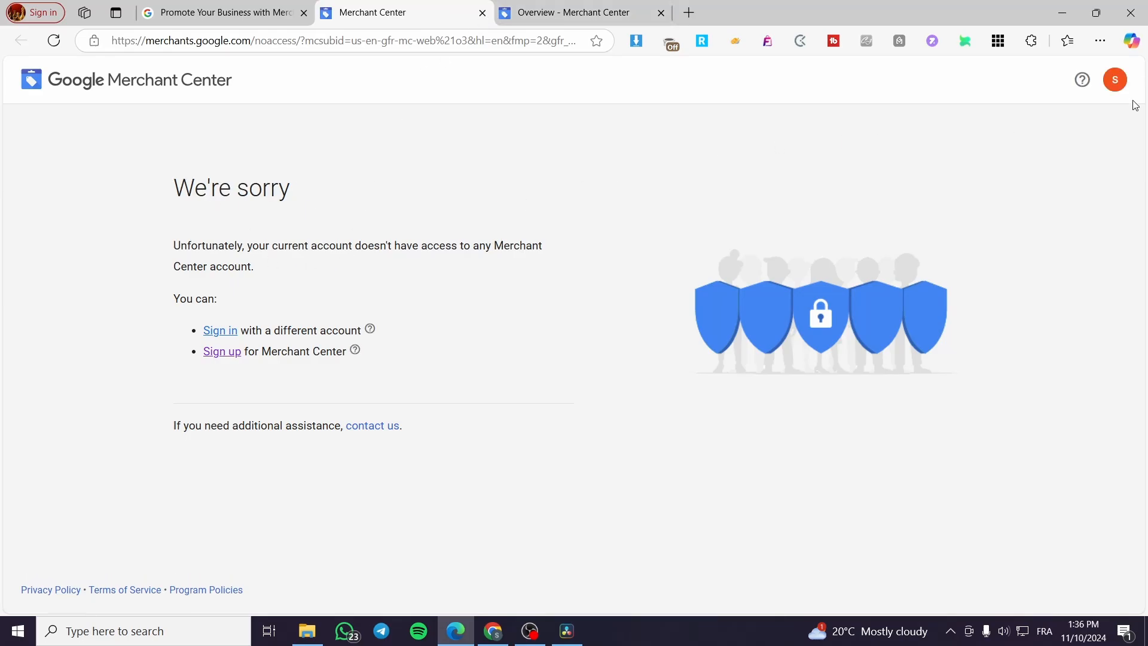
left_click(482, 13)
- Switch to the already open Merchant Center overview and look through its setup checklist and performance sections
left_click(370, 12)
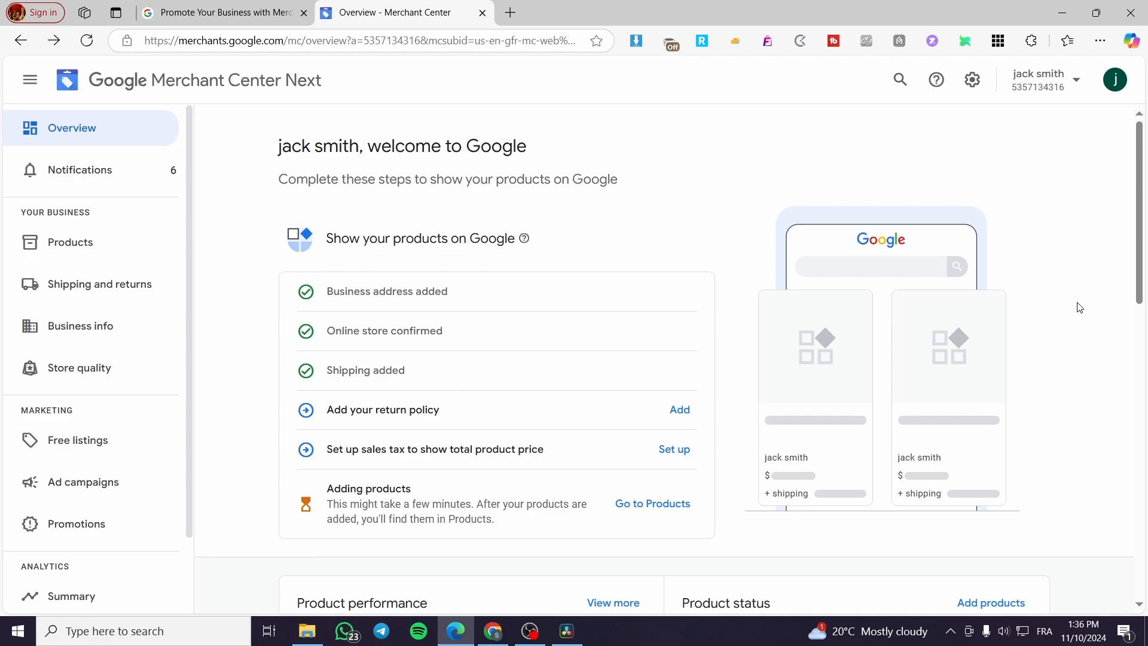
scroll(1079, 308, "down", 5)
scroll(1076, 306, "up", 5)
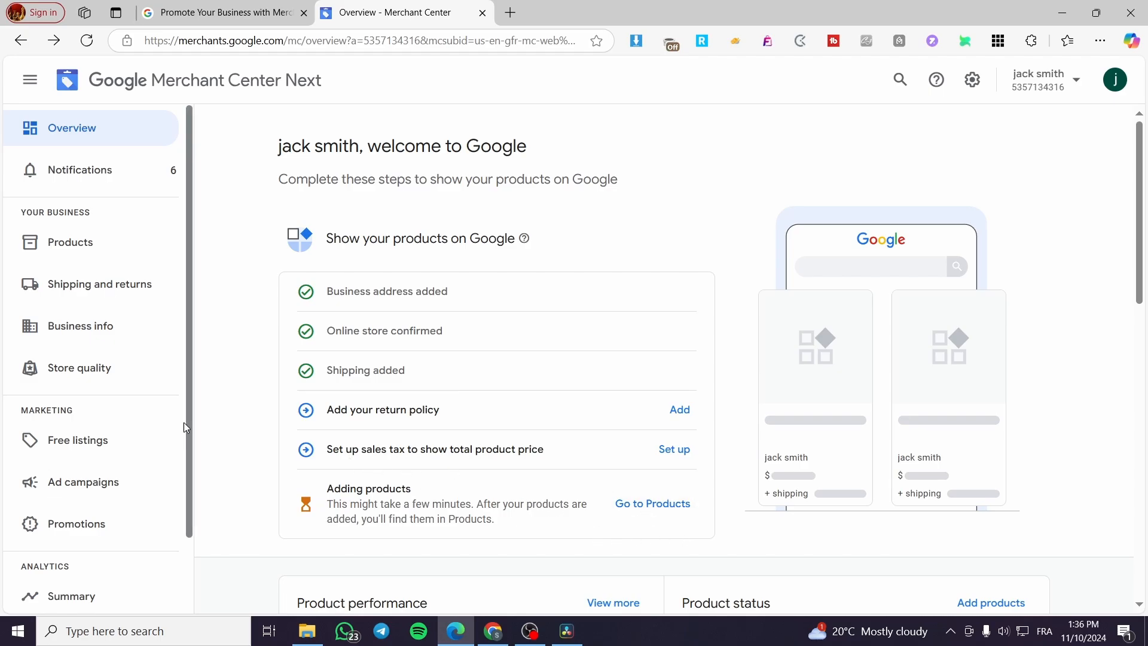
- View the Products page, and review the list of existing shipping policies under Shipping and returns
left_click(136, 250)
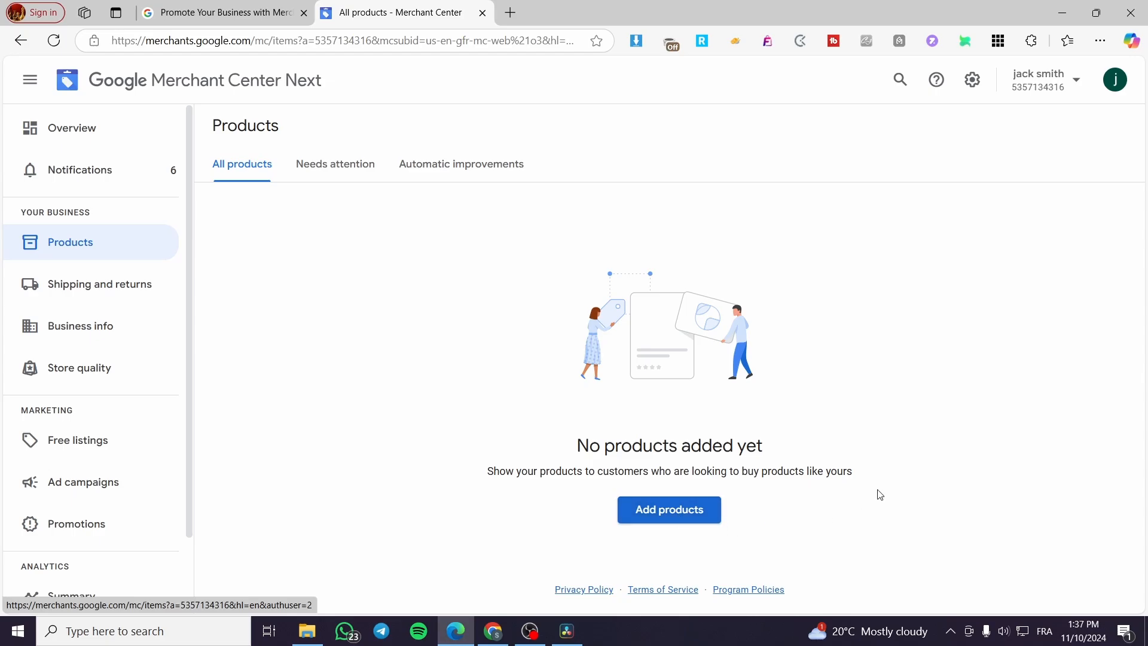
left_click(99, 287)
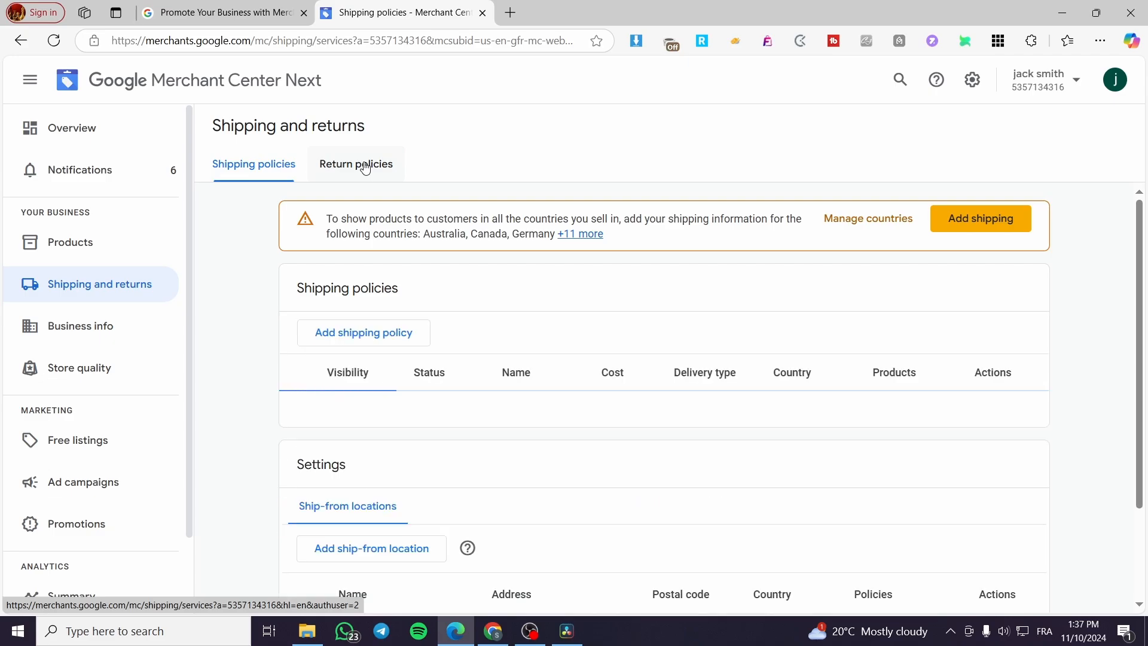
scroll(629, 424, "down", 2)
scroll(629, 424, "down", 2)
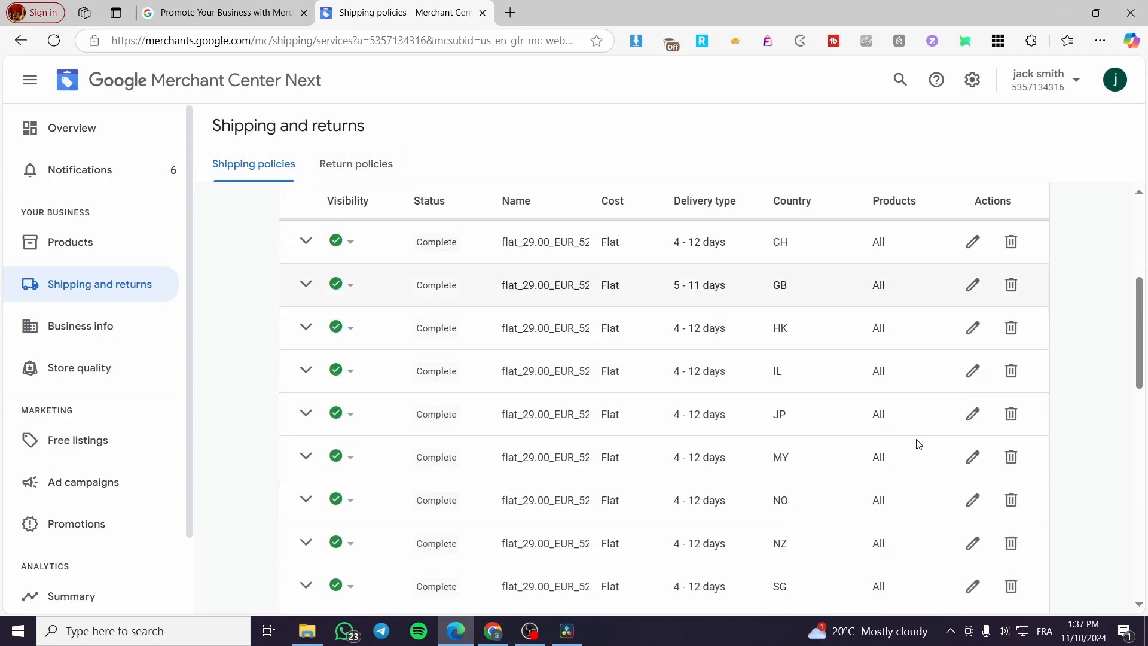
scroll(579, 551, "up", 3)
scroll(579, 546, "up", 1)
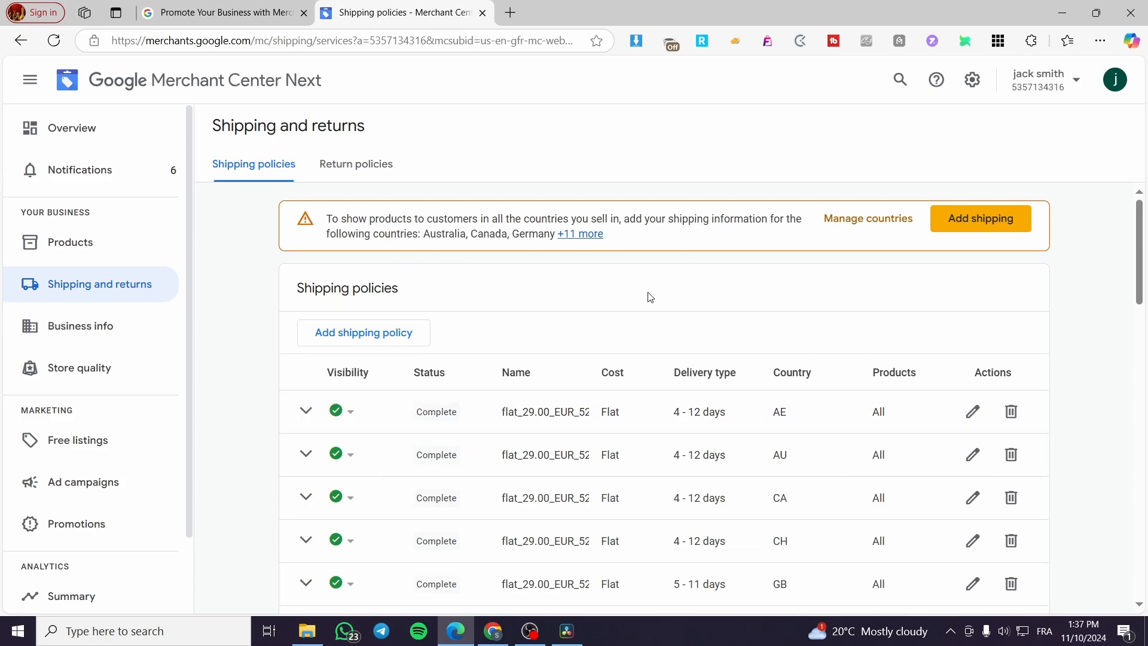
- Start adding shipping information for the missing countries, keeping the suggested policy name Shipping Policy 2024-11-10
left_click(999, 227)
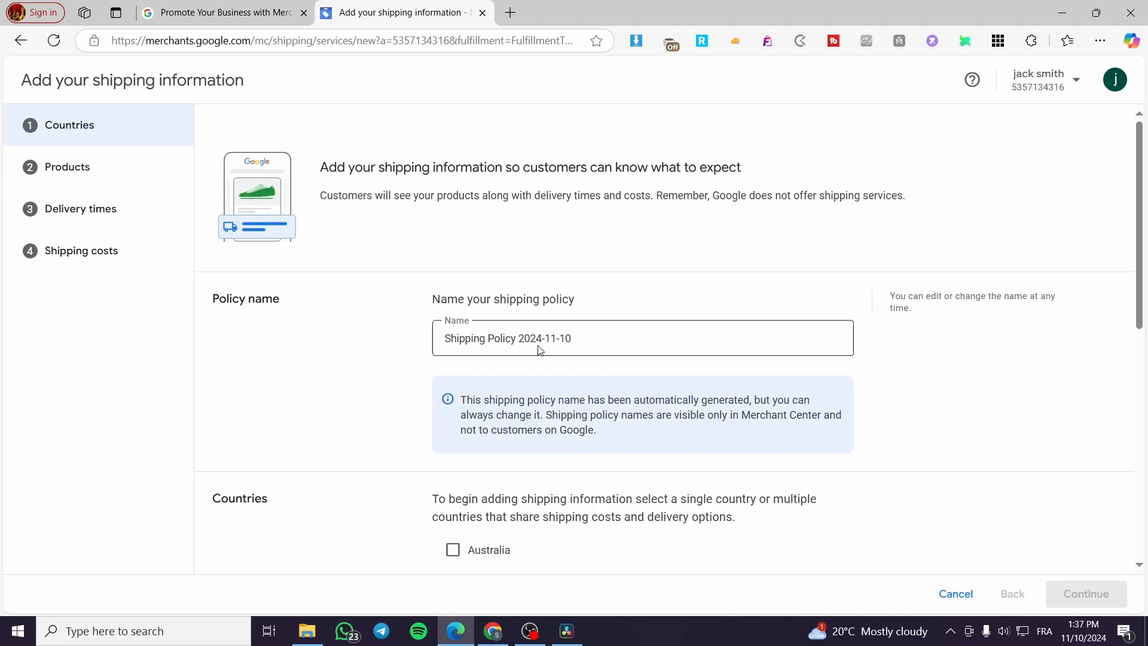
left_click_drag(593, 336, 492, 335)
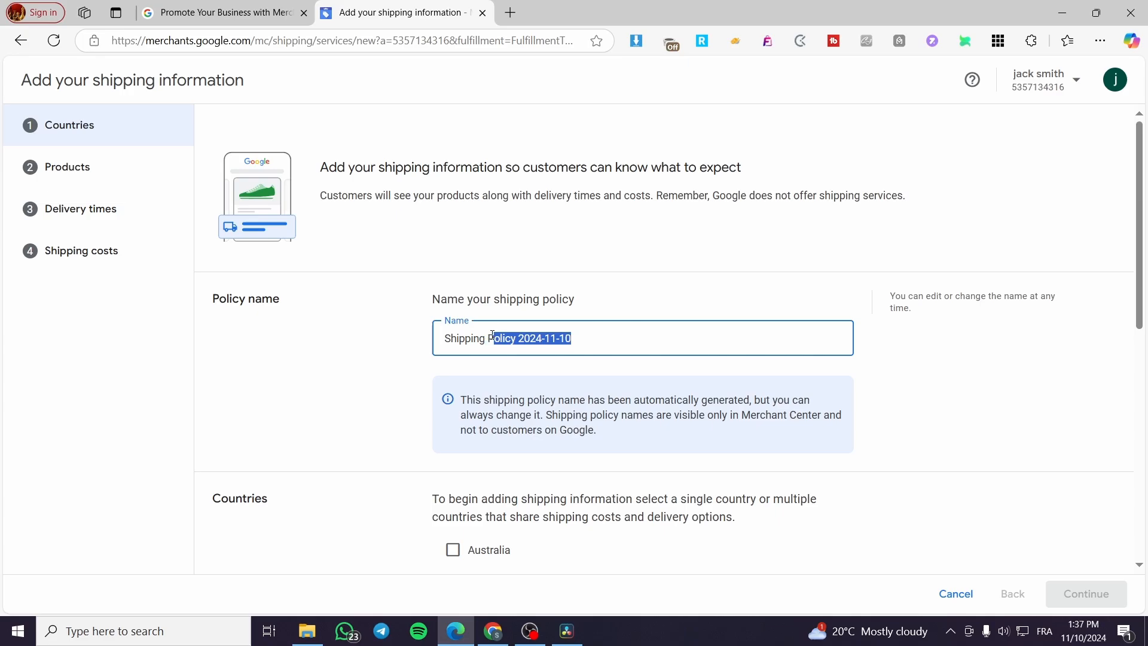
left_click(271, 311)
left_click(571, 335)
scroll(598, 336, "down", 3)
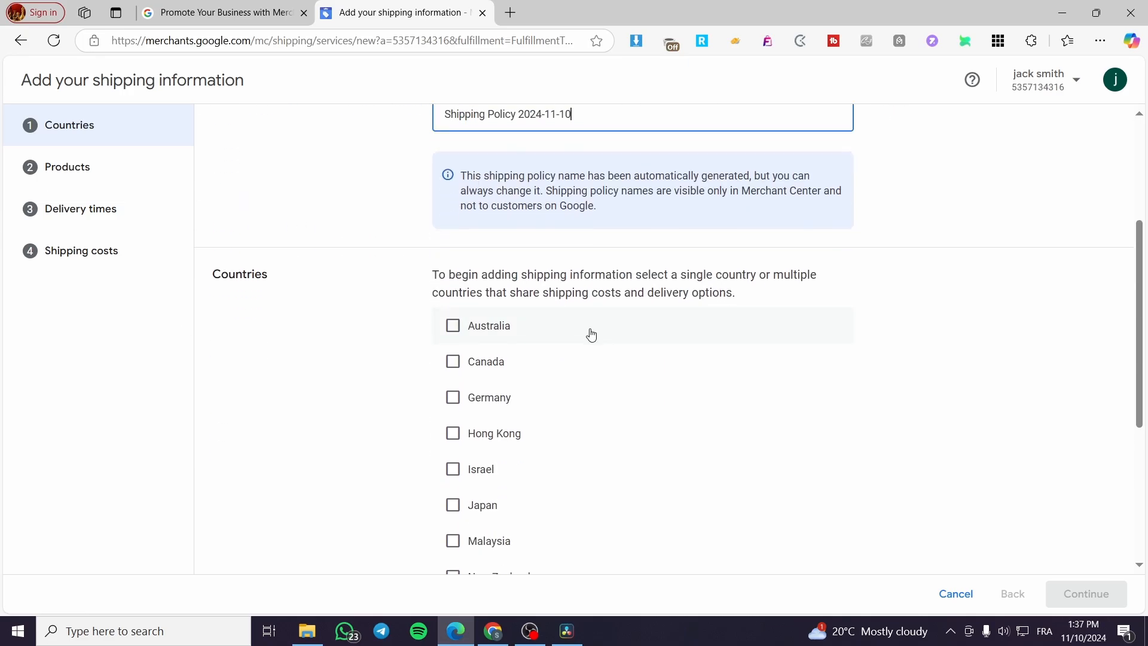
scroll(589, 333, "up", 2)
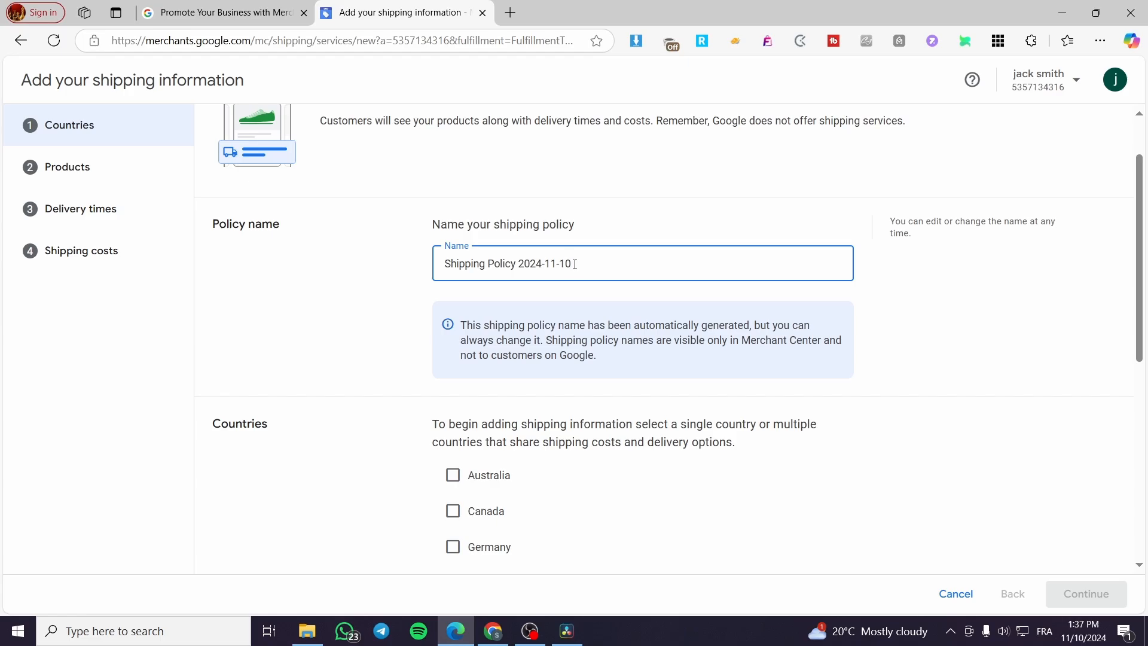
scroll(478, 282, "down", 3)
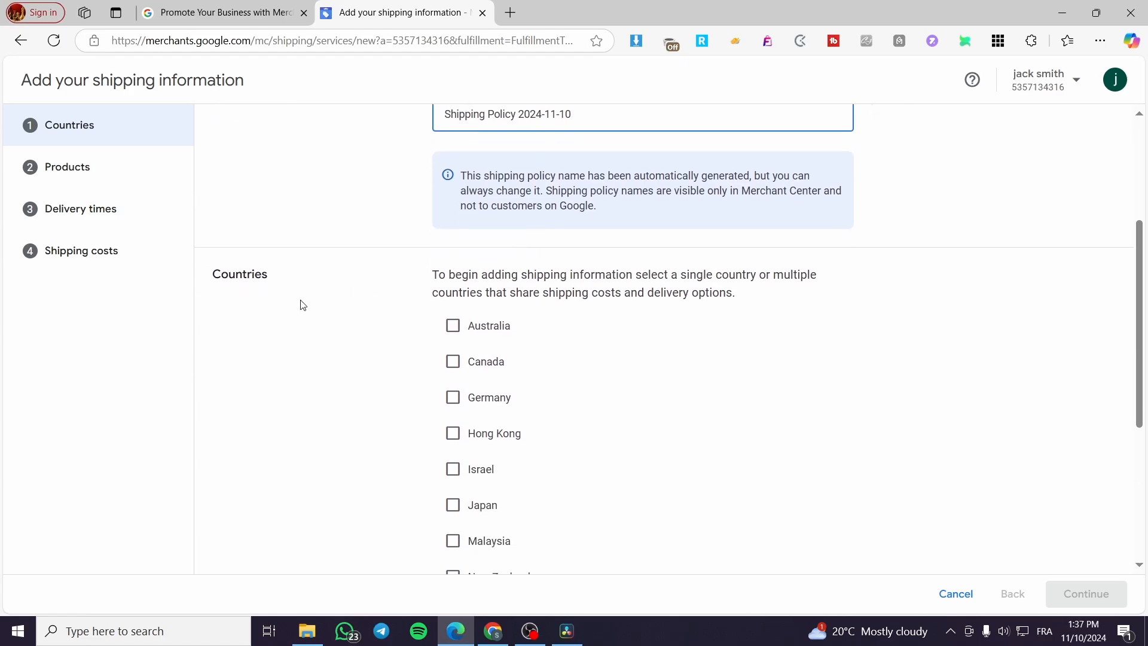
- Add all countries from the additional countries dialog to the policy's country list and save
scroll(485, 281, "down", 6)
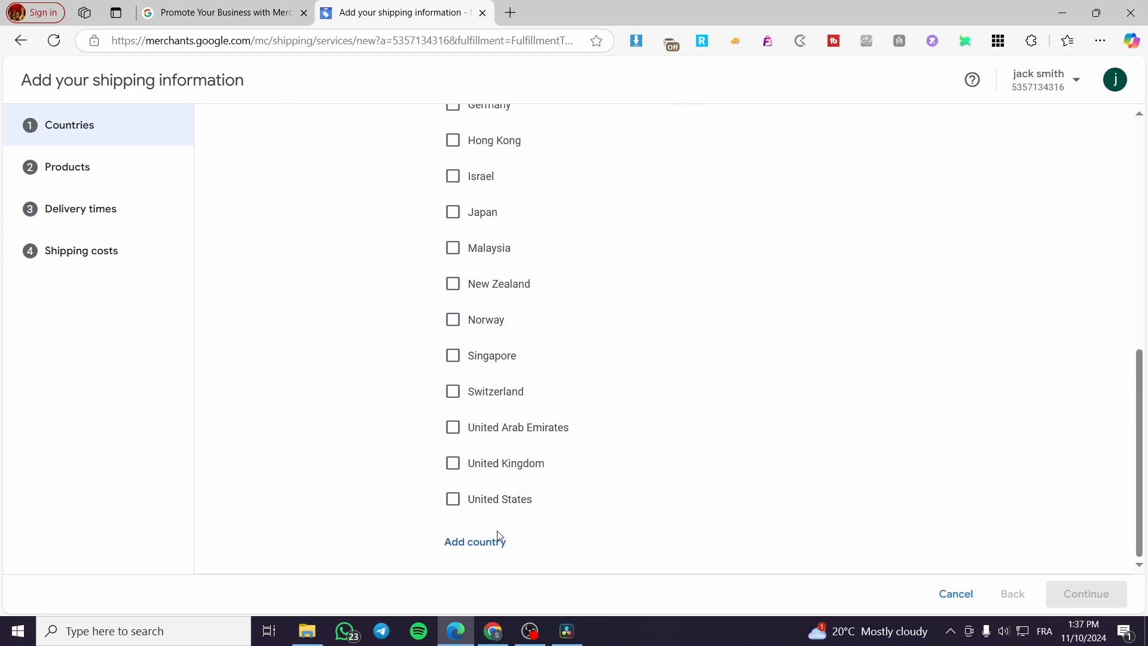
left_click(469, 555)
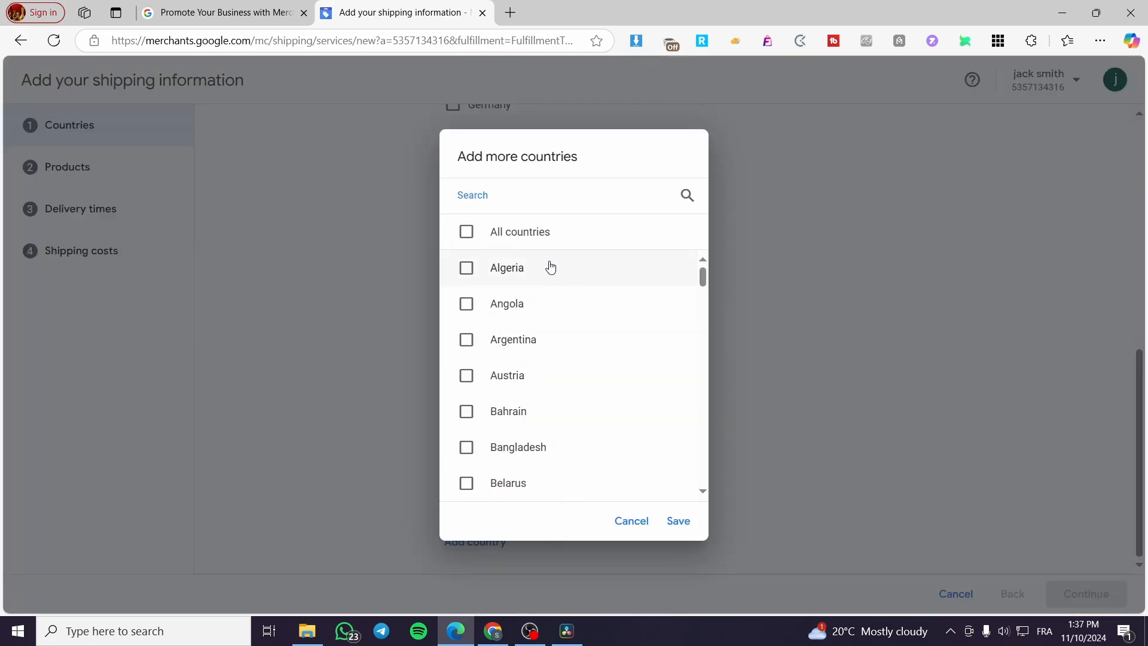
left_click(467, 233)
scroll(551, 379, "down", 10)
scroll(586, 407, "down", 15)
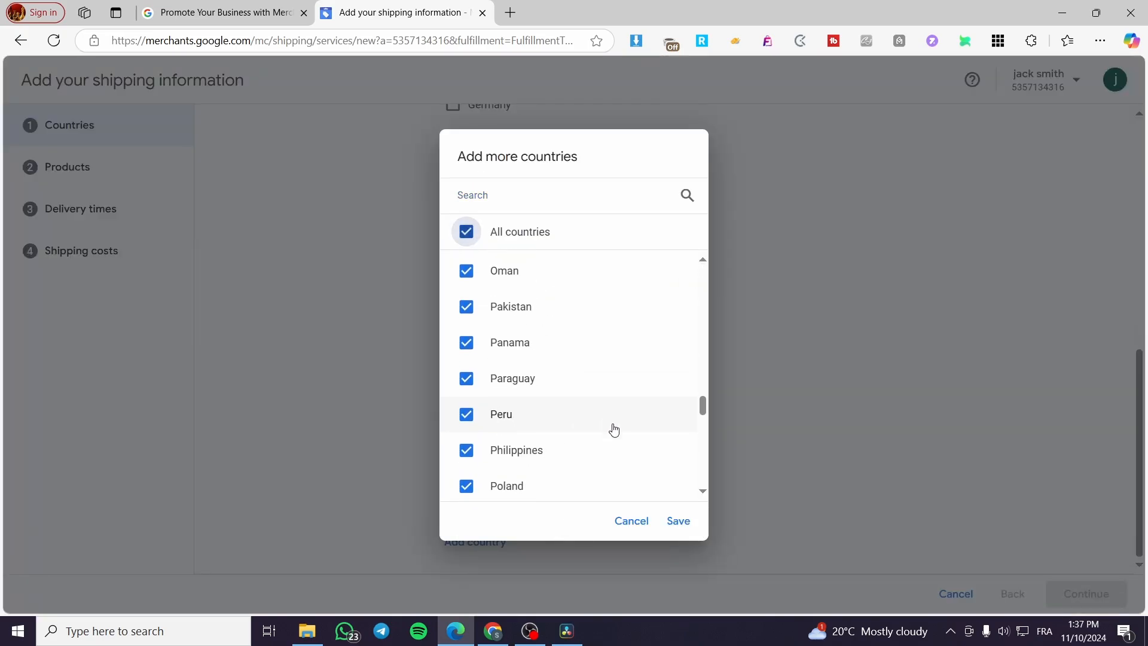
left_click(677, 521)
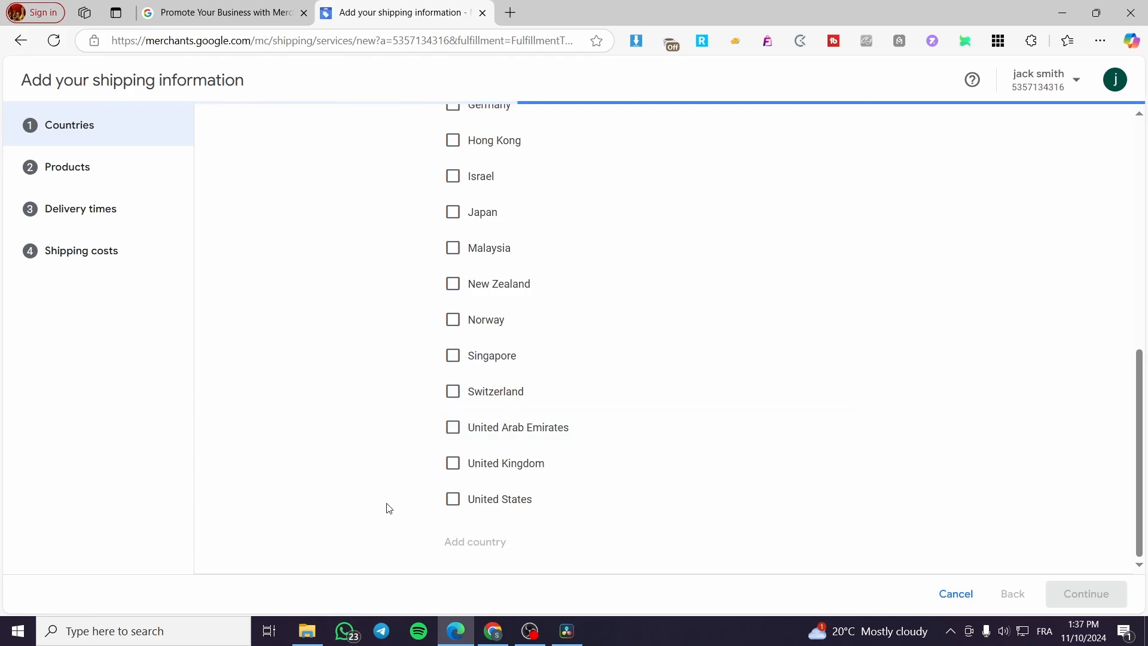
- Select Algeria as the first country covered by the shipping policy
scroll(410, 350, "up", 20)
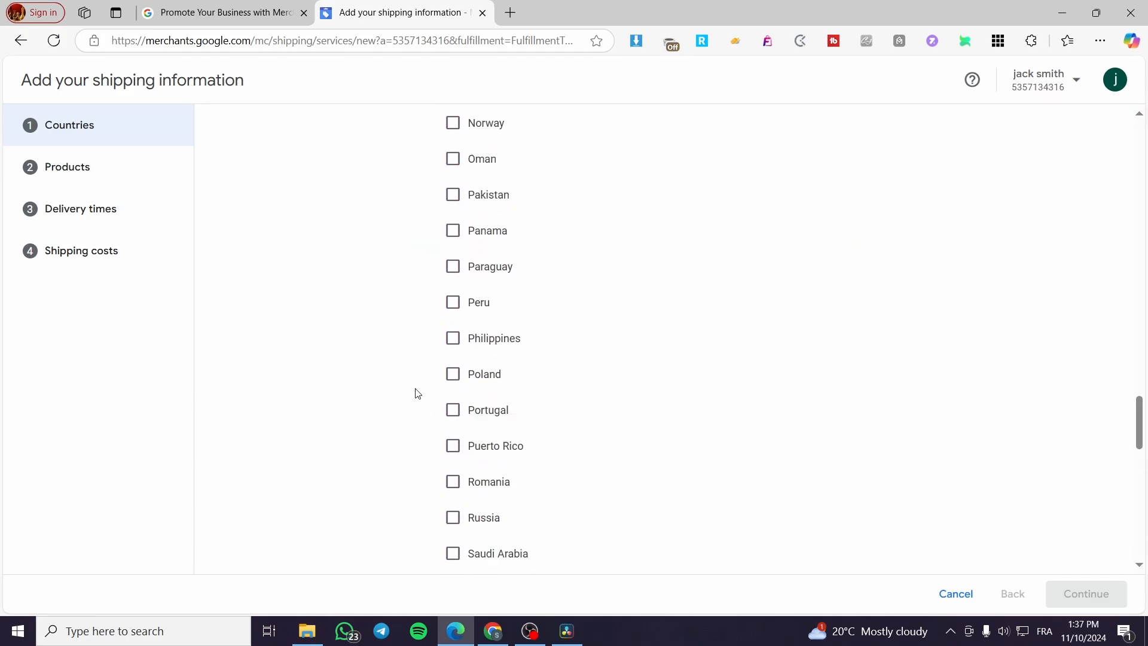
scroll(430, 415, "up", 15)
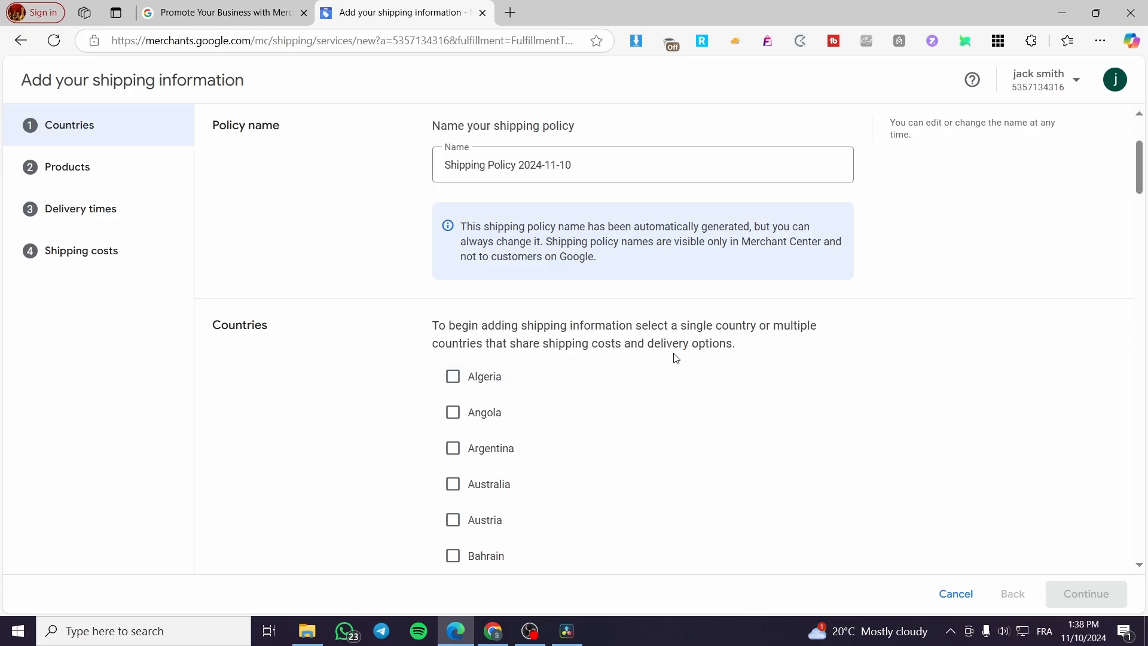
left_click(470, 379)
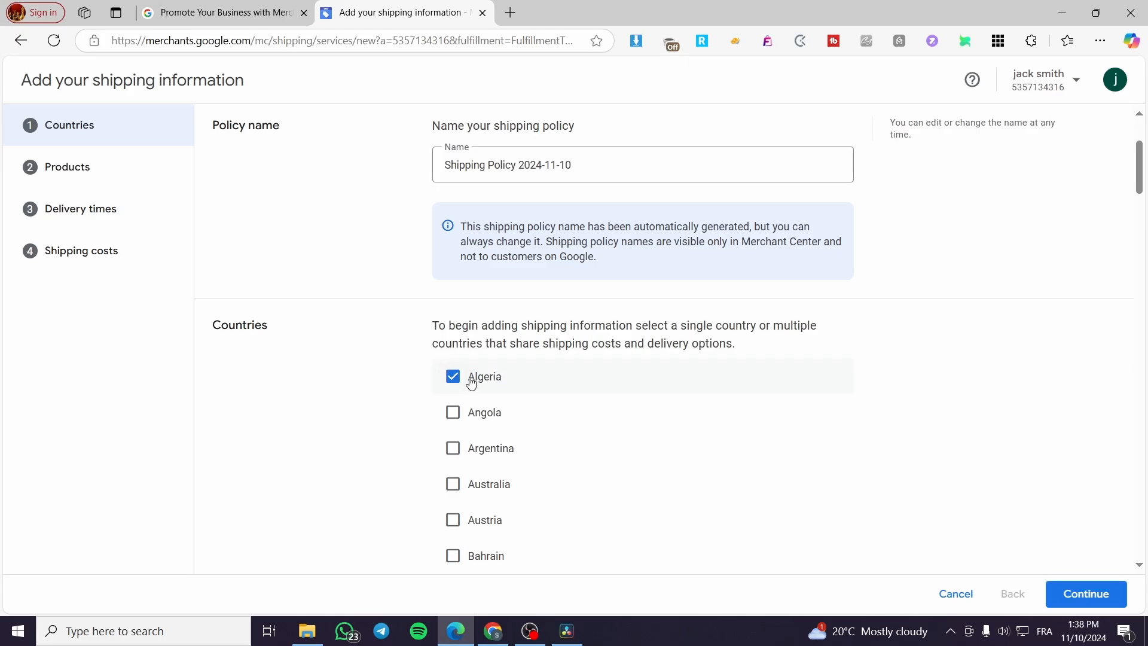
left_click(471, 416)
left_click(473, 449)
left_click(472, 485)
scroll(503, 461, "down", 5)
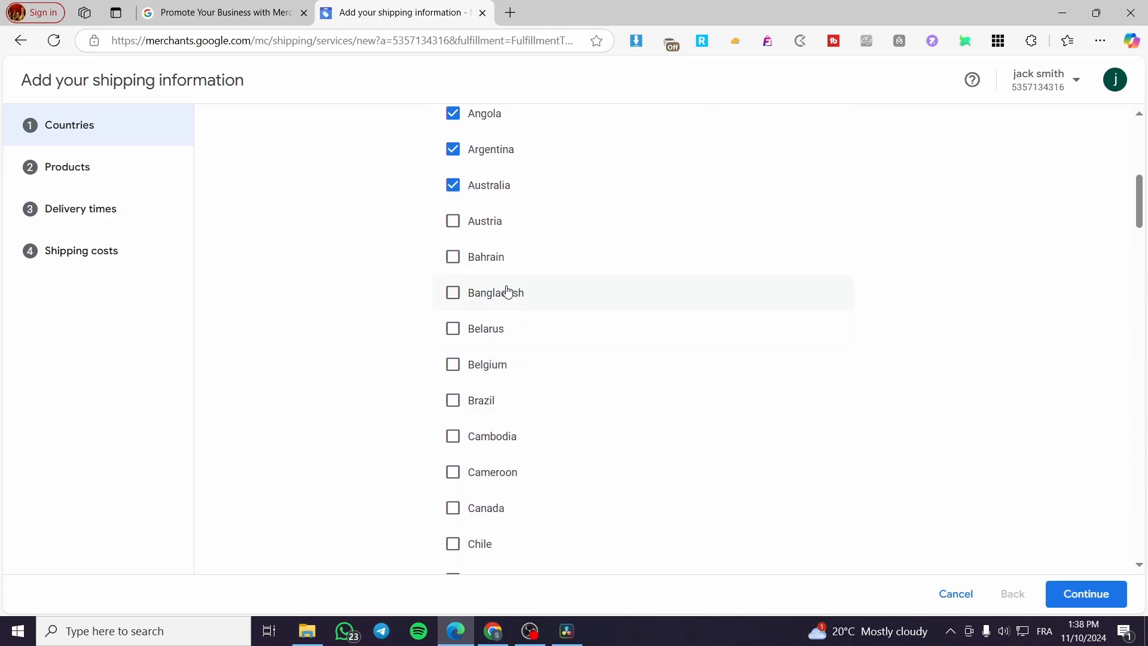
scroll(493, 218, "up", 1)
left_click(482, 192)
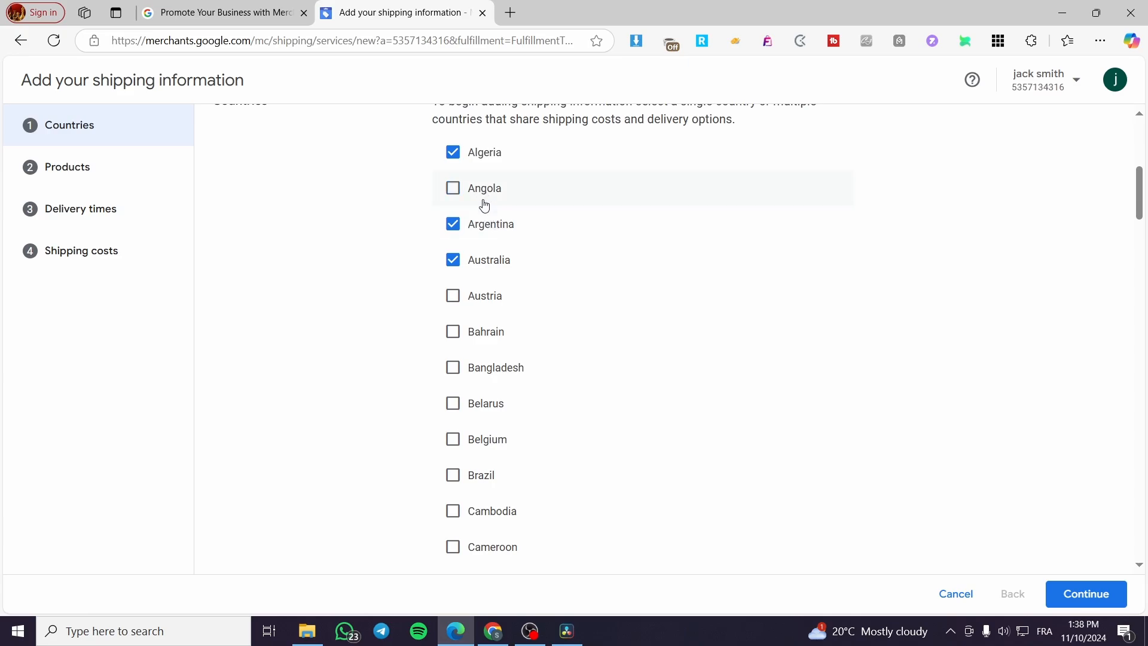
left_click(493, 268)
left_click(490, 235)
- Include Belgium, Brazil and Canada in the shipping policy's countries
scroll(540, 375, "down", 2)
left_click(500, 292)
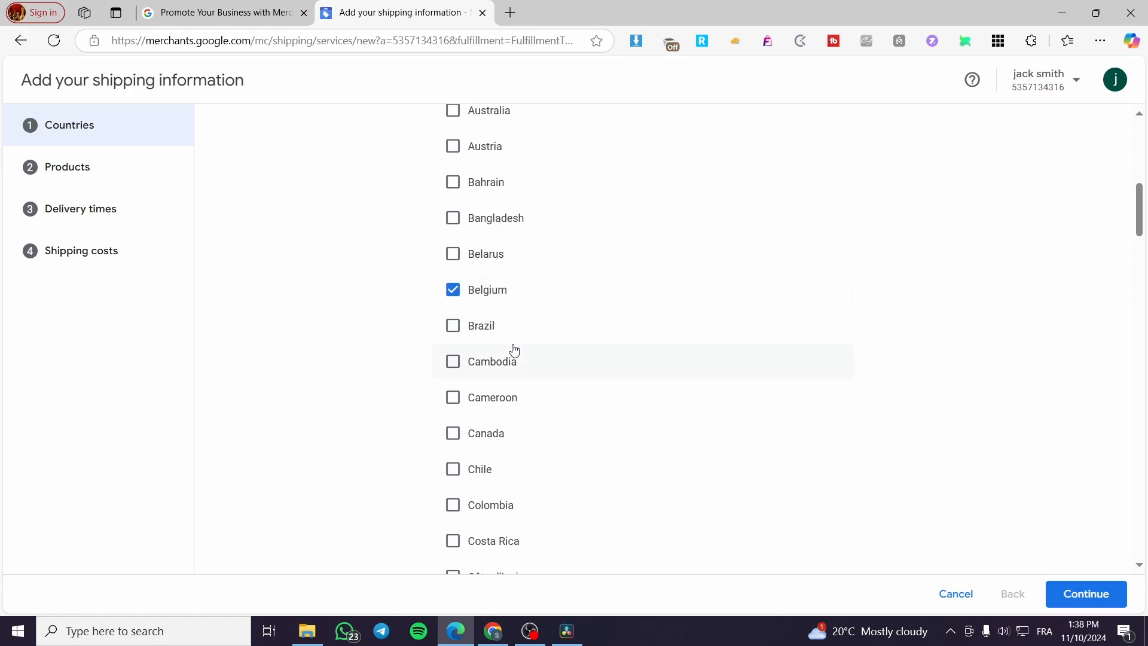
left_click(500, 318)
scroll(513, 303, "up", 2)
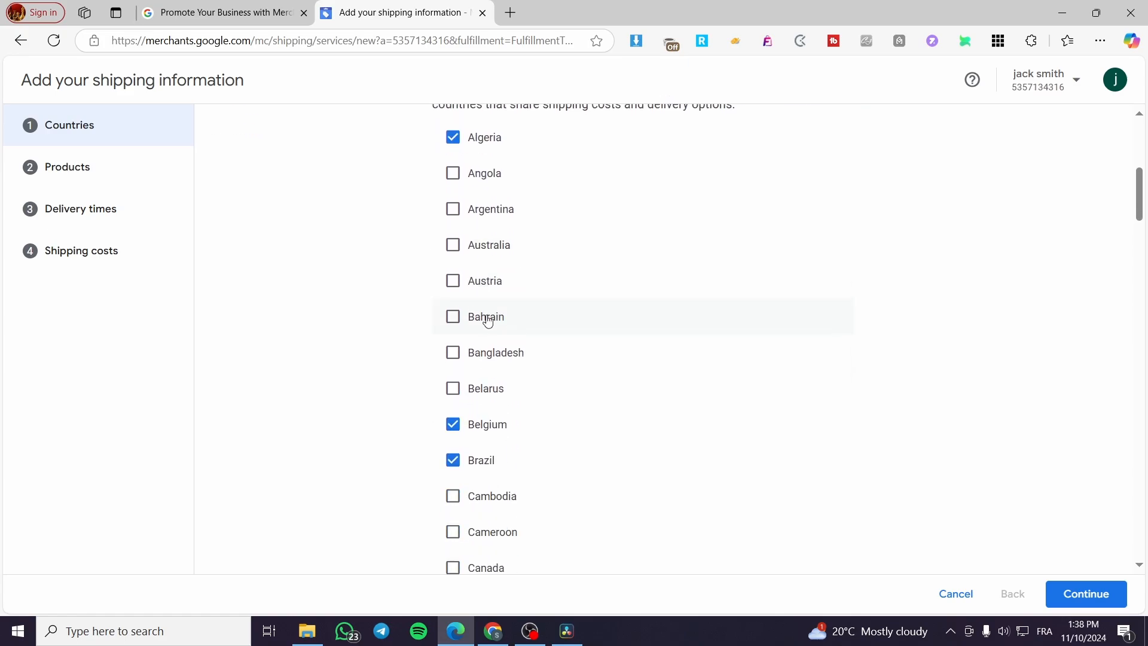
scroll(488, 321, "down", 3)
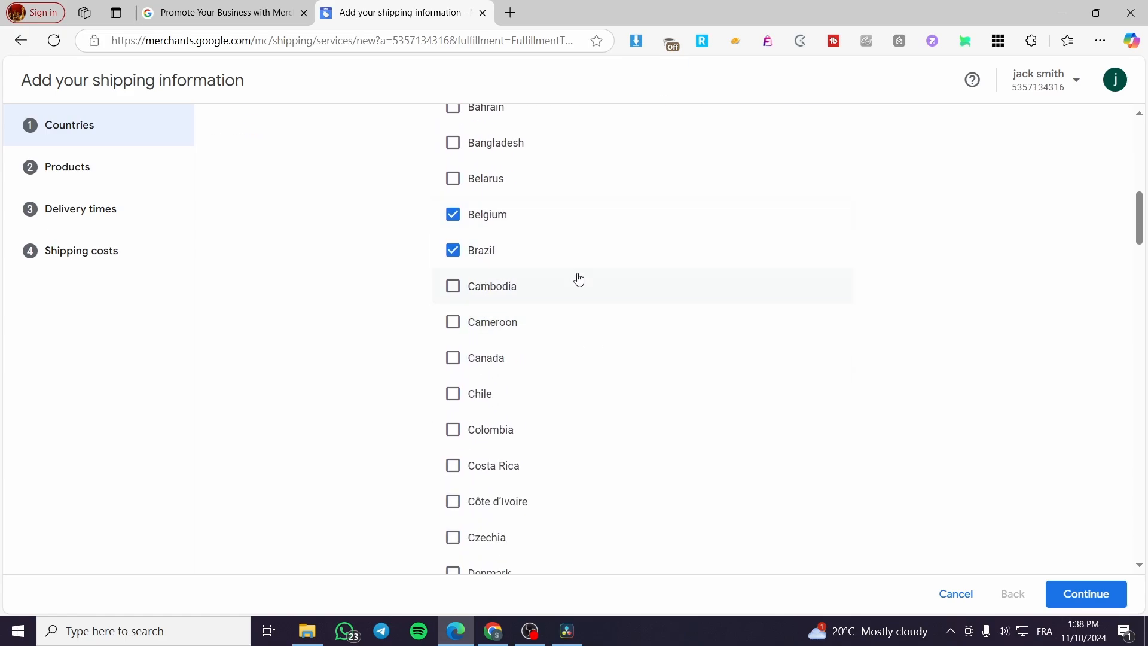
scroll(579, 279, "down", 1)
left_click(521, 286)
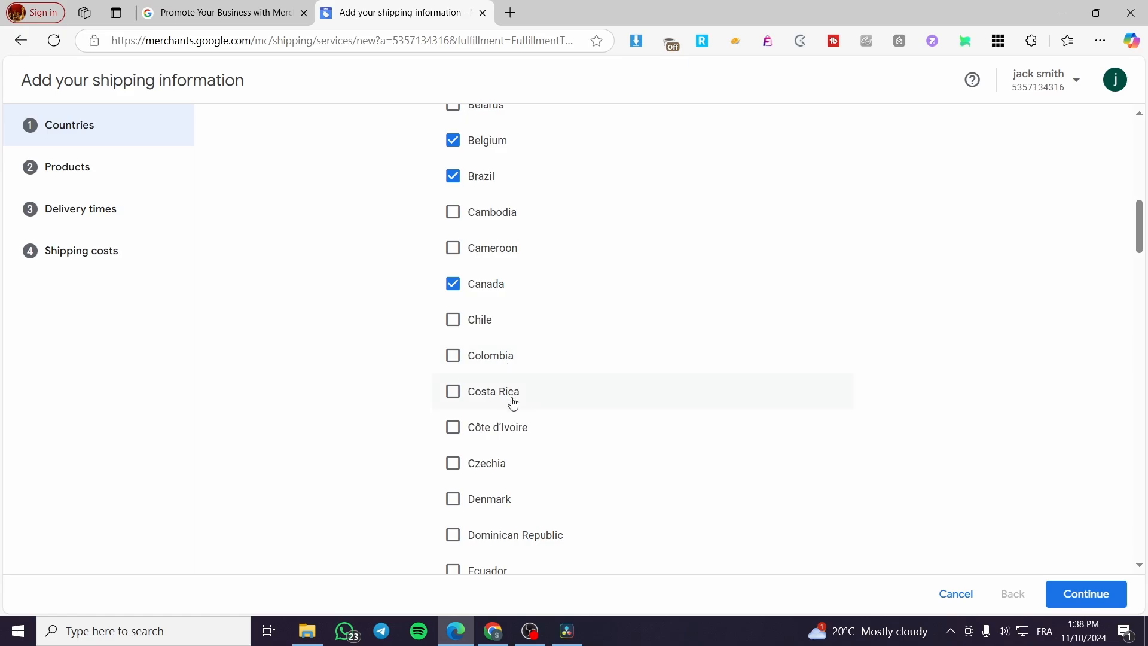
- Include Denmark, Finland, France, Egypt and Germany in the shipping policy's countries
scroll(557, 425, "down", 2)
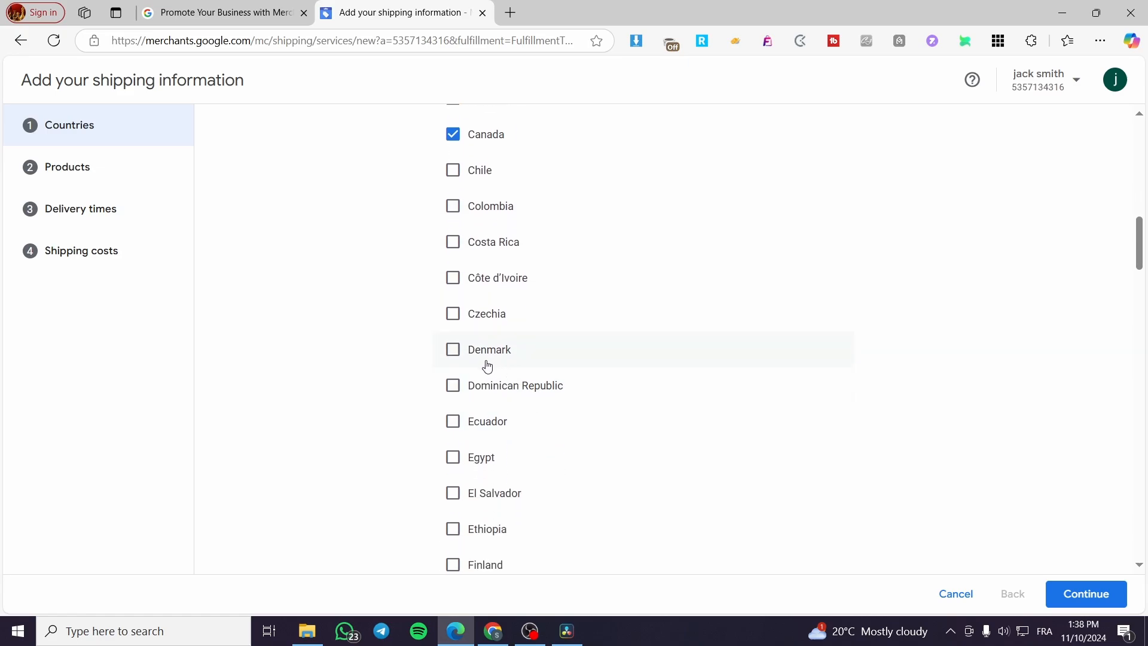
left_click(488, 366)
scroll(578, 422, "down", 3)
left_click(519, 348)
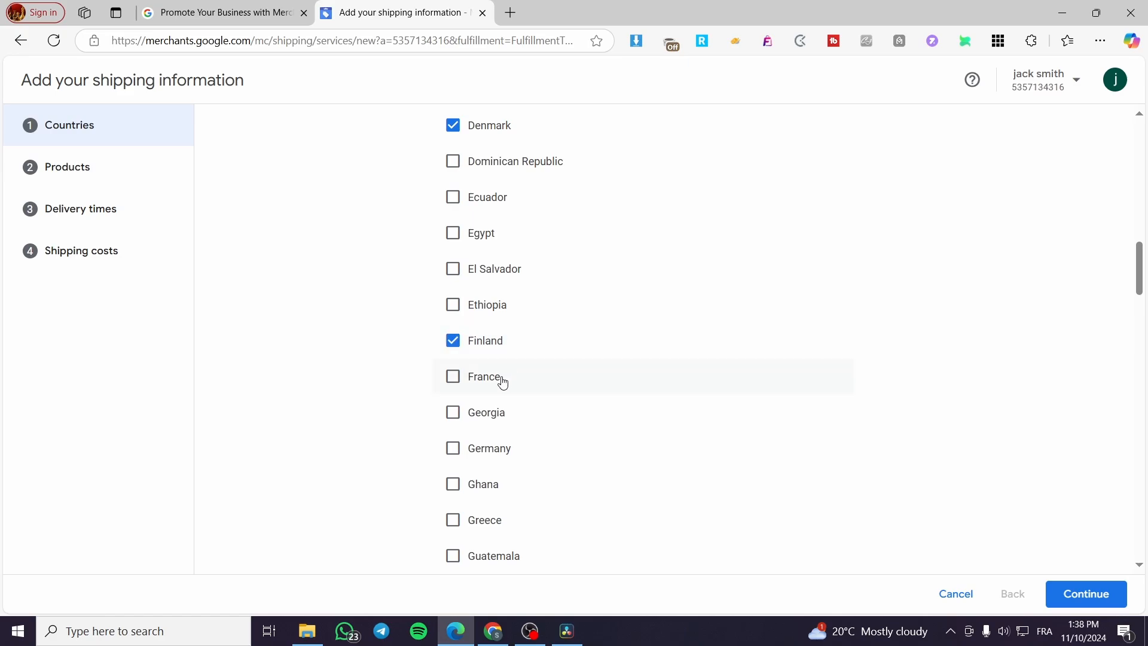
left_click(502, 381)
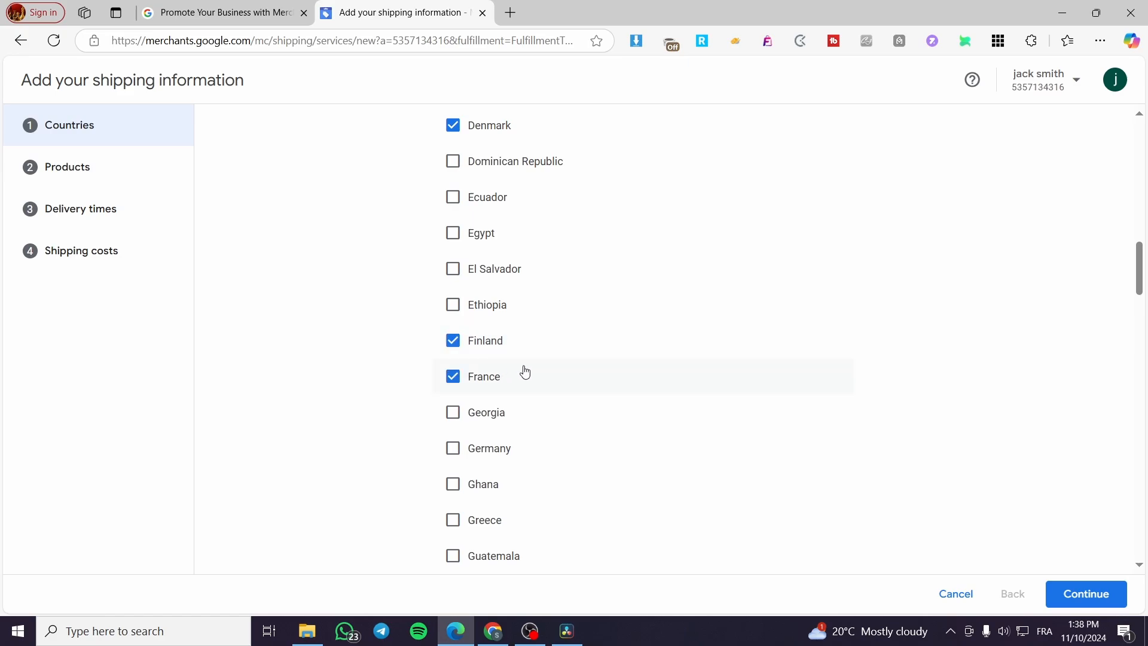
left_click(493, 235)
left_click(515, 451)
- Include Hong Kong, Ireland and the United States in the policy, and continue to the product selection
scroll(517, 453, "down", 3)
scroll(518, 456, "down", 1)
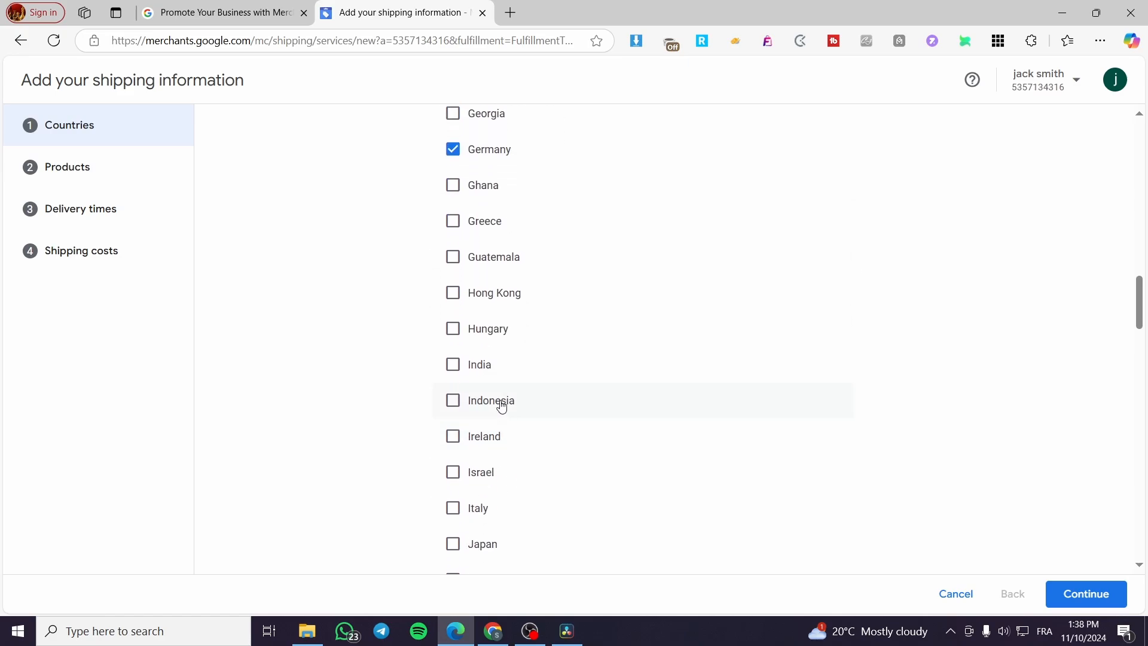
left_click(466, 302)
left_click(506, 439)
scroll(515, 455, "down", 9)
scroll(524, 421, "down", 20)
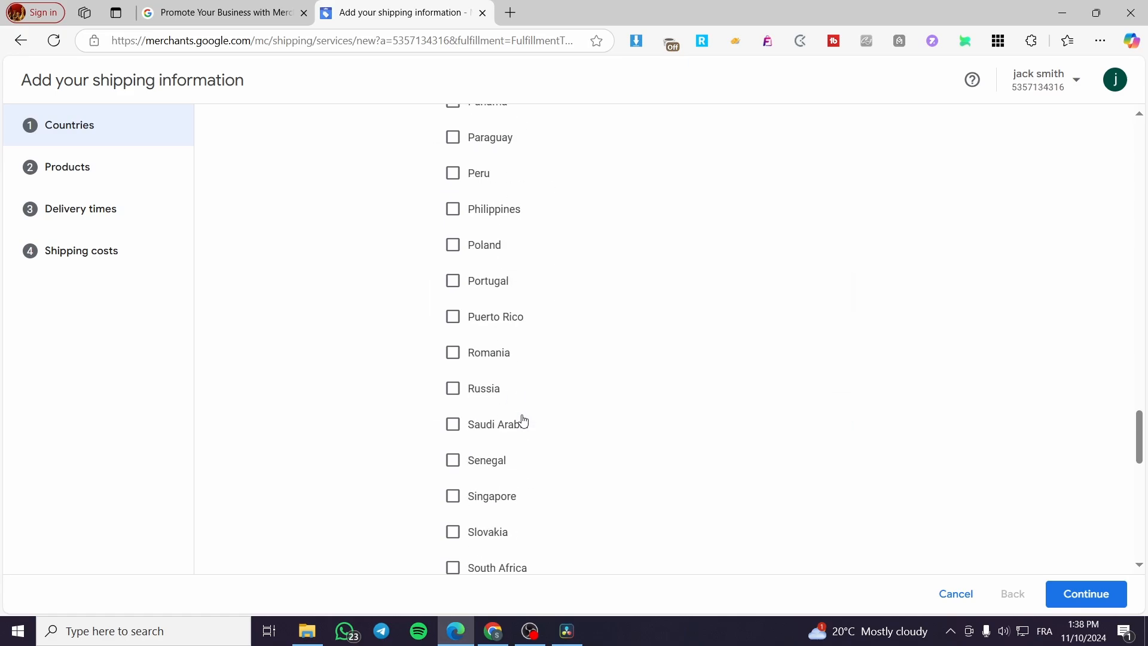
scroll(494, 487, "up", 1)
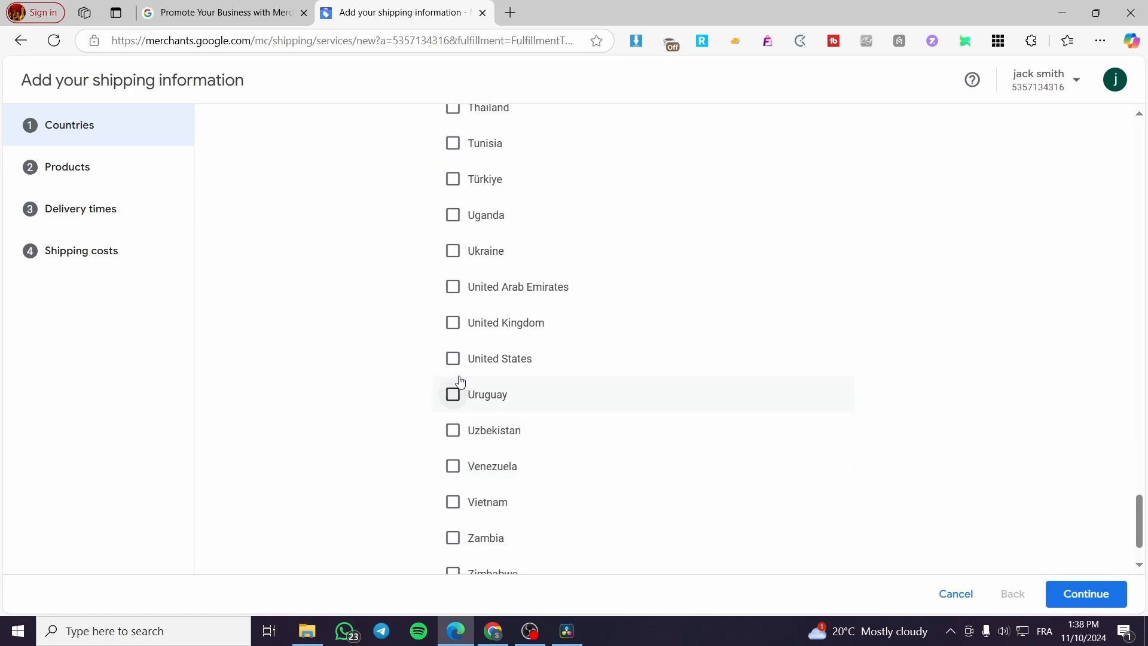
left_click(462, 360)
left_click(1116, 594)
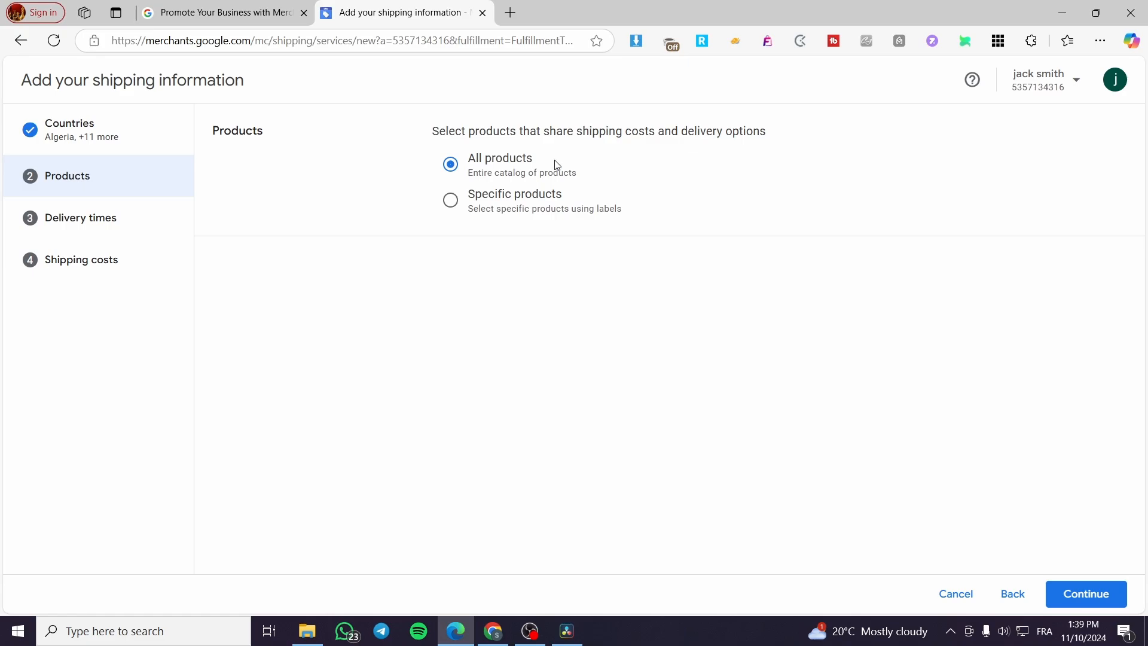
- Try limiting the shipping policy to specific products, and set it back to all products
left_click(536, 196)
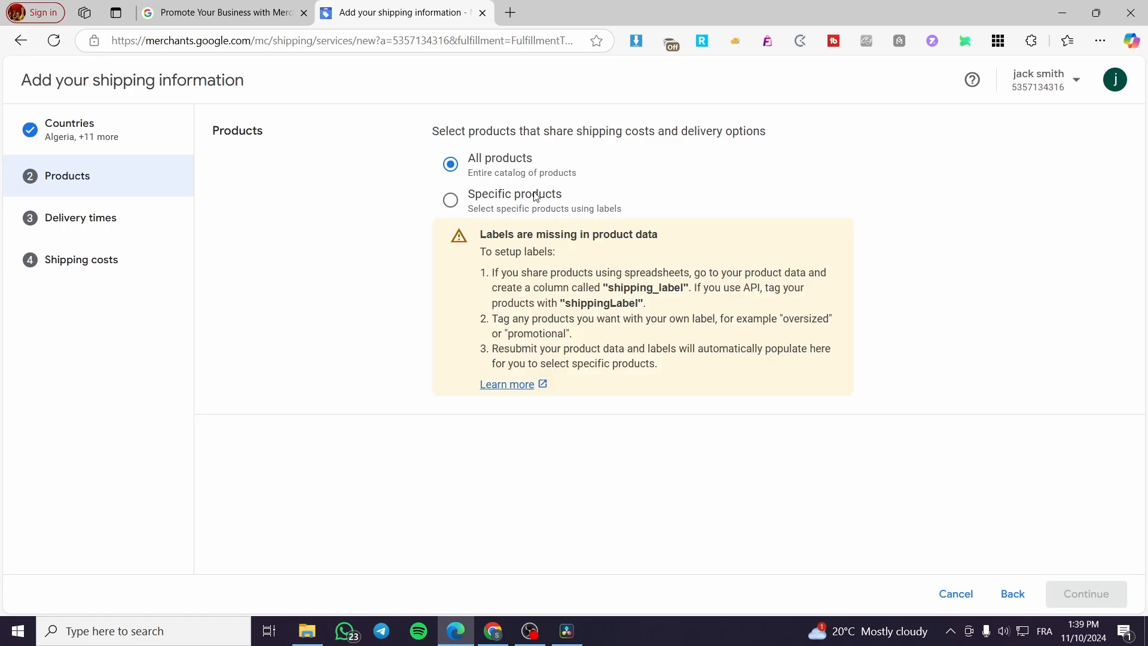
left_click(498, 167)
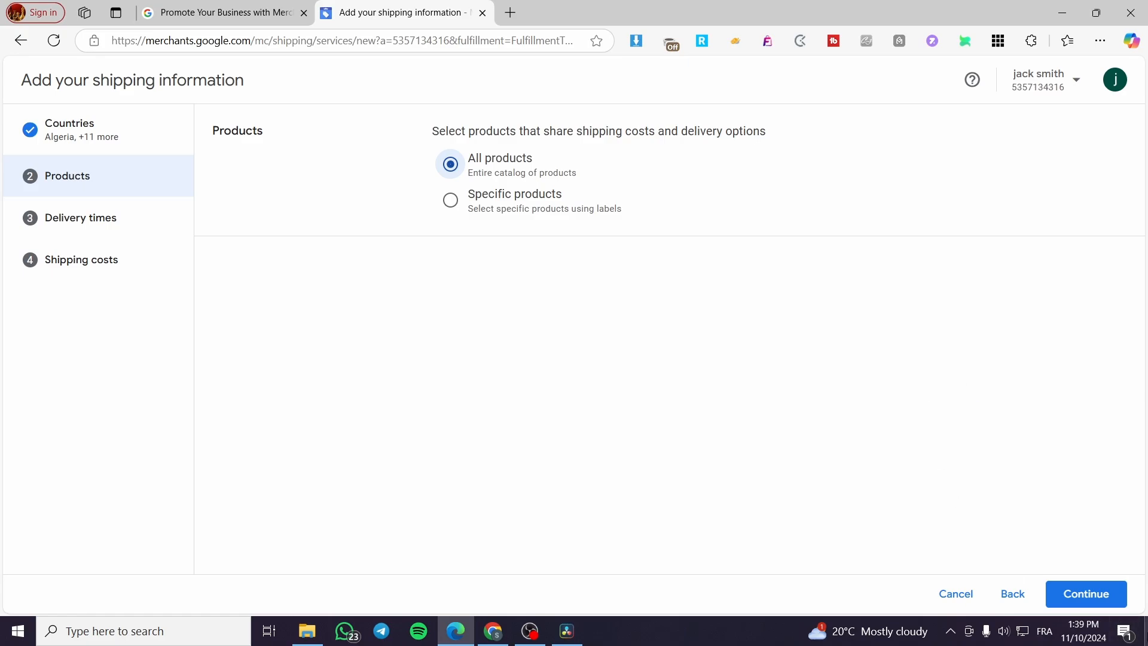
- Keep all products in the policy, continue to the delivery times, and set the order cut-off time to 12:00 PM
left_click(1124, 601)
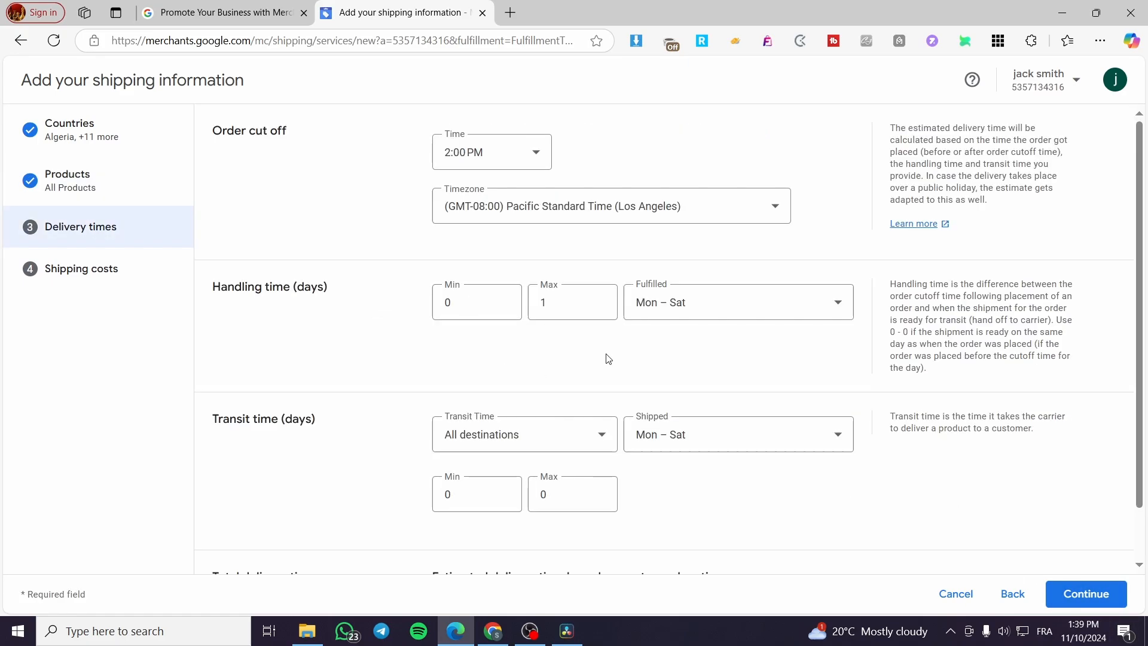
scroll(915, 508, "down", 2)
scroll(837, 490, "up", 2)
left_click(549, 151)
left_click(710, 146)
left_click(527, 157)
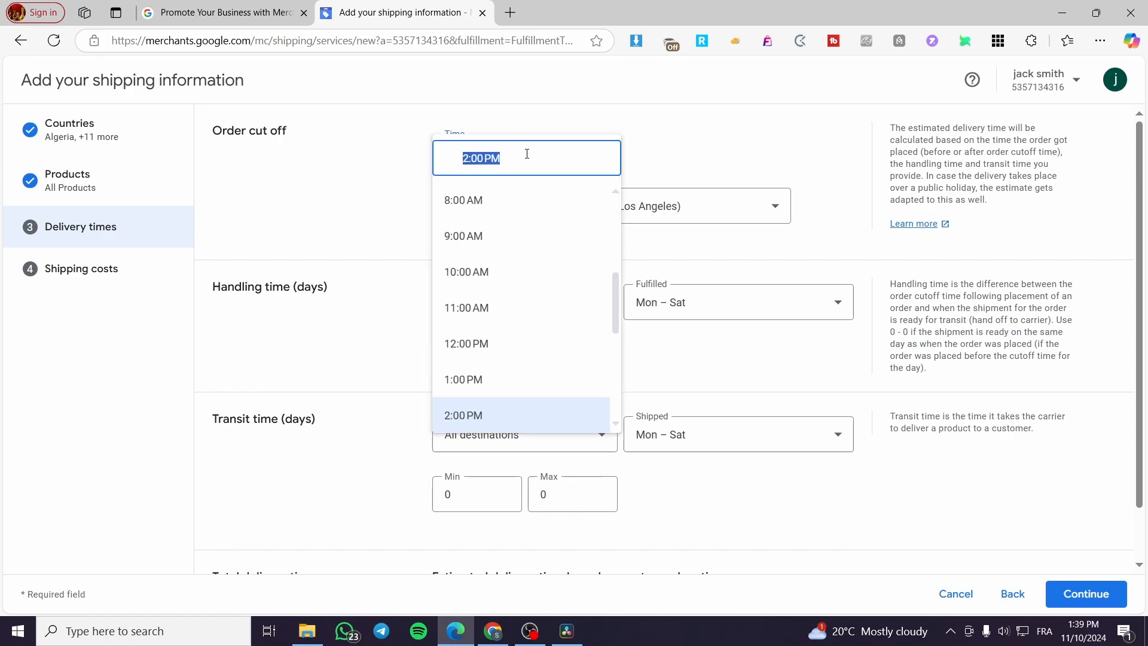
left_click(504, 354)
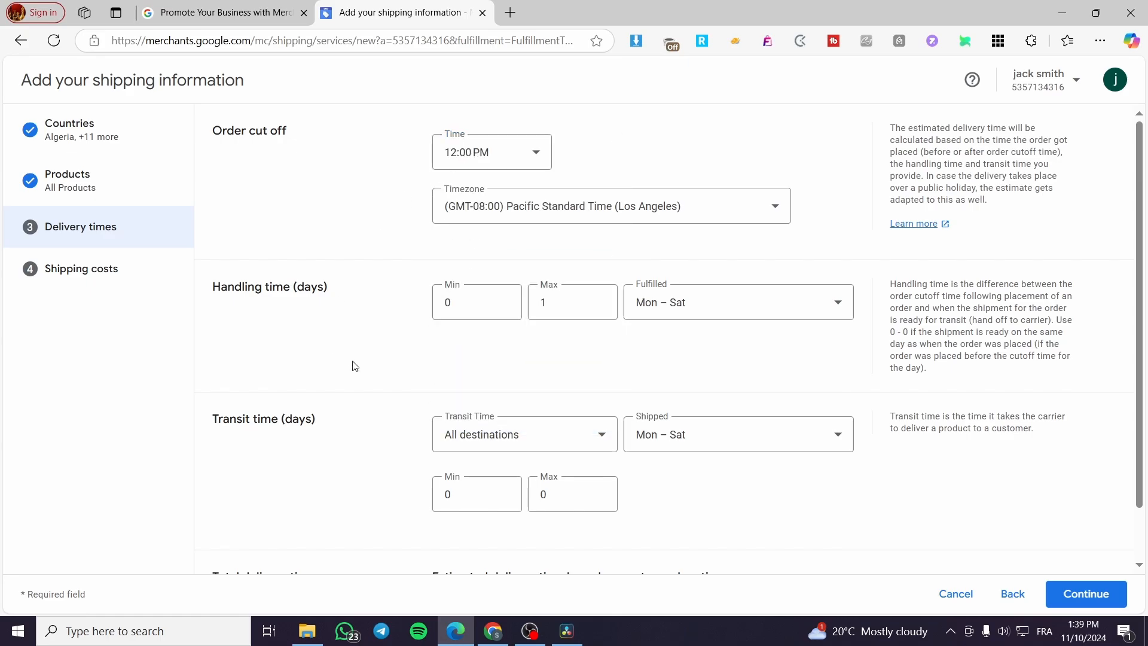
- Set the handling time to a minimum of 1 and a maximum of 7 days, with orders fulfilled Mon – Fri
left_click(450, 307)
double_click(455, 305)
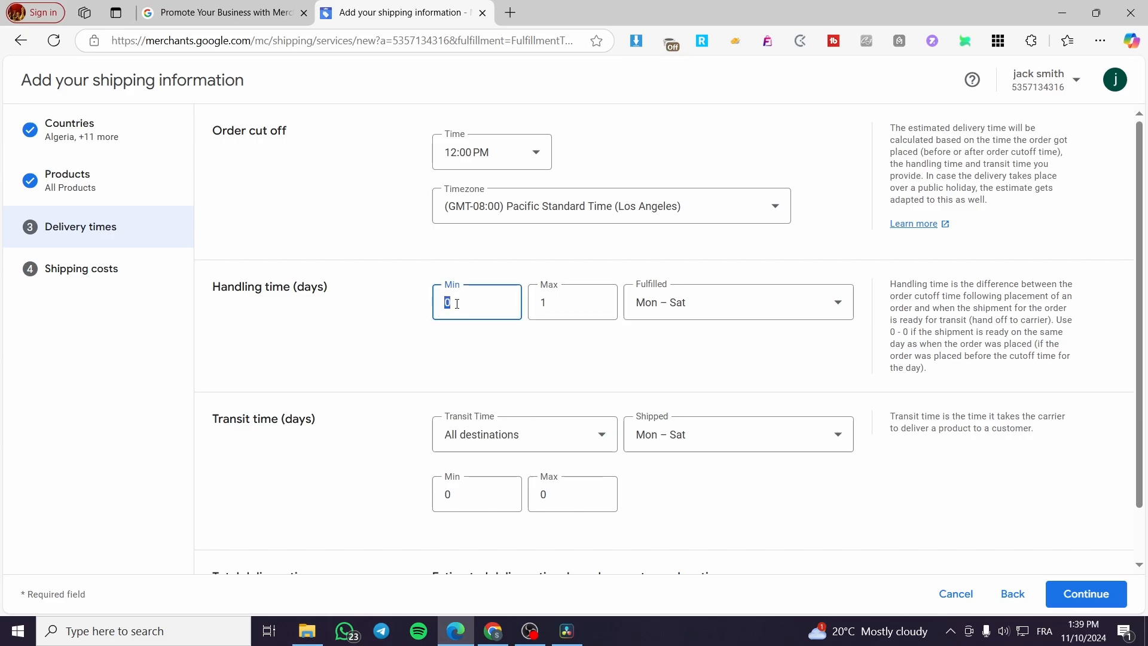
type("2")
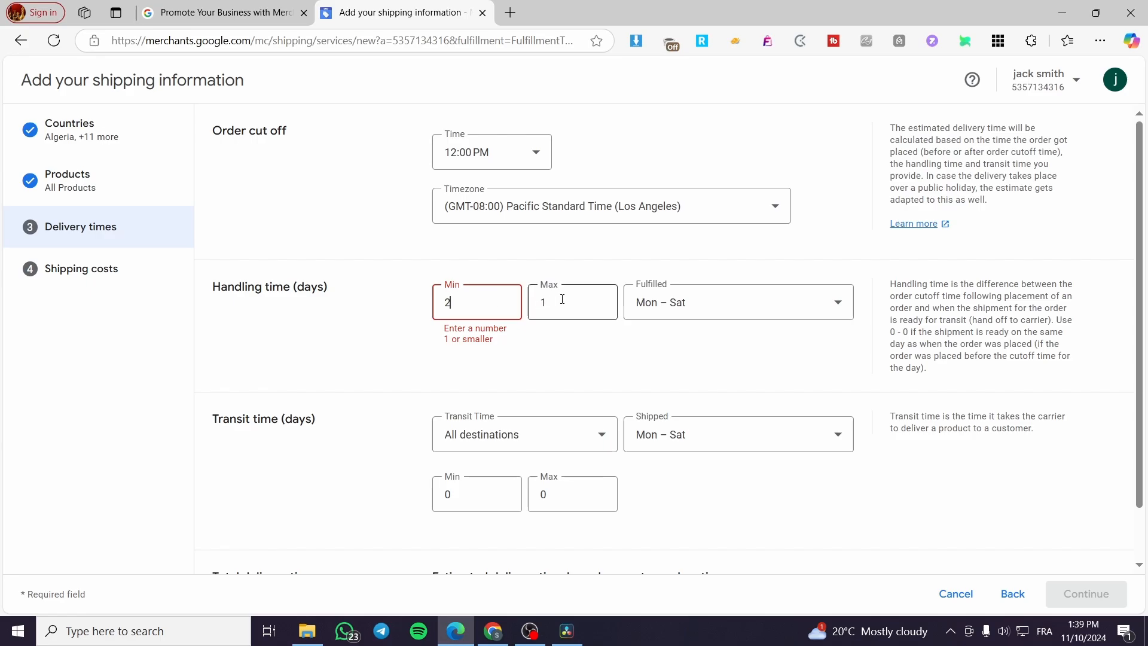
left_click(556, 299)
double_click(445, 303)
type("1")
double_click(536, 302)
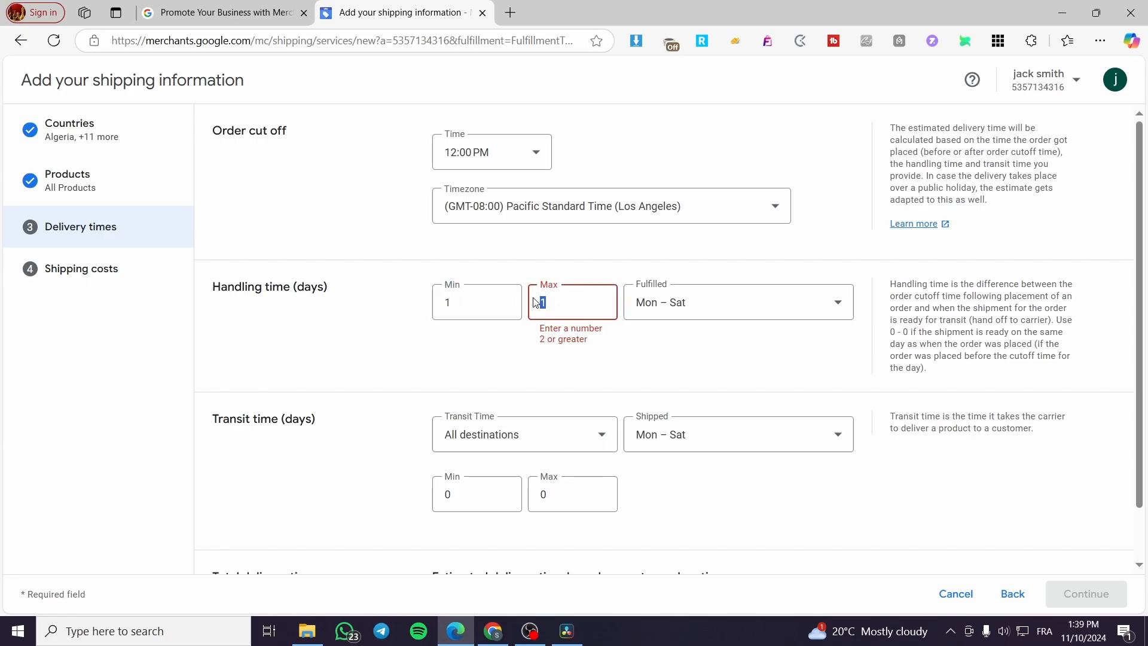
type("7")
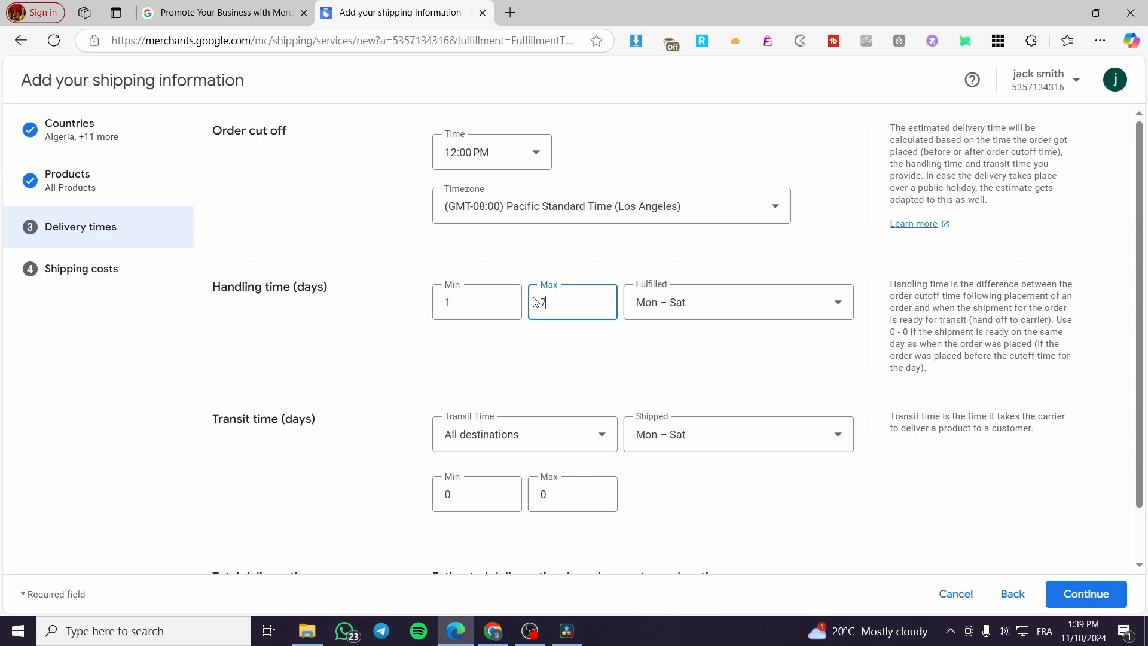
left_click(583, 355)
left_click(708, 309)
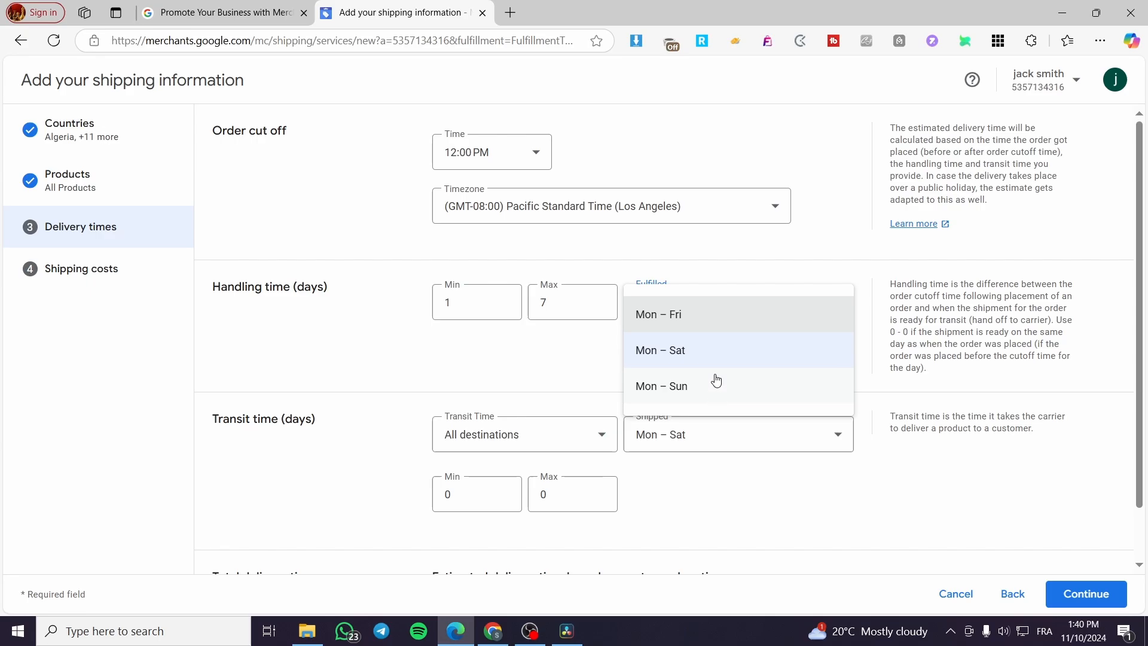
left_click(717, 326)
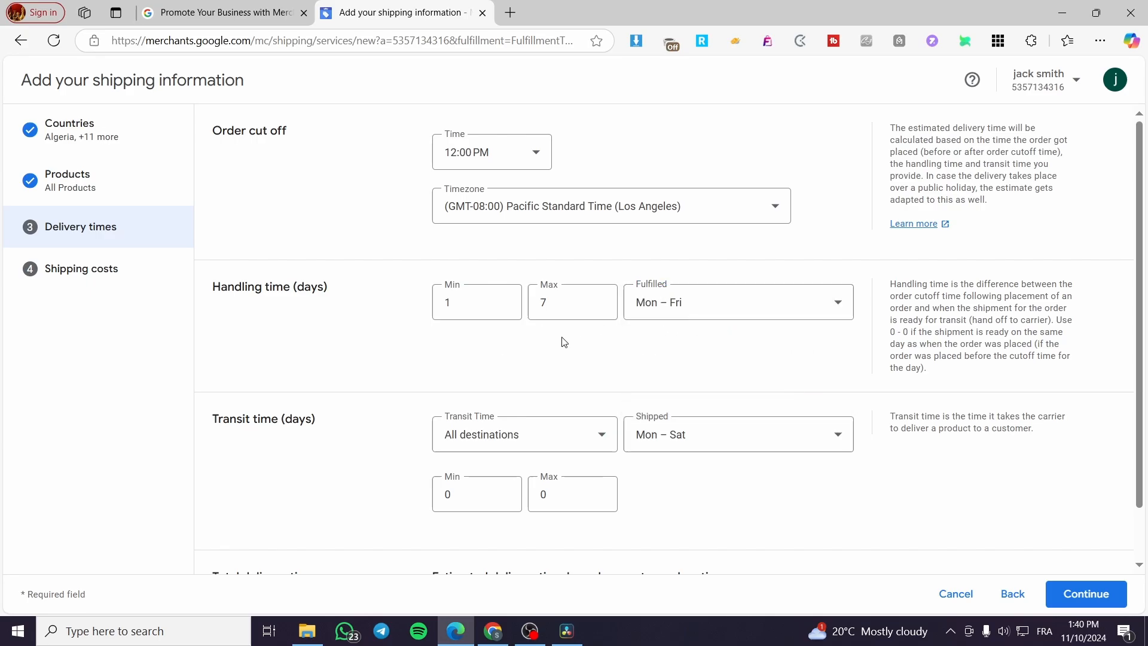
- Keep the transit time applied to all destinations and set its shipping days to Mon – Fri
scroll(533, 333, "down", 1)
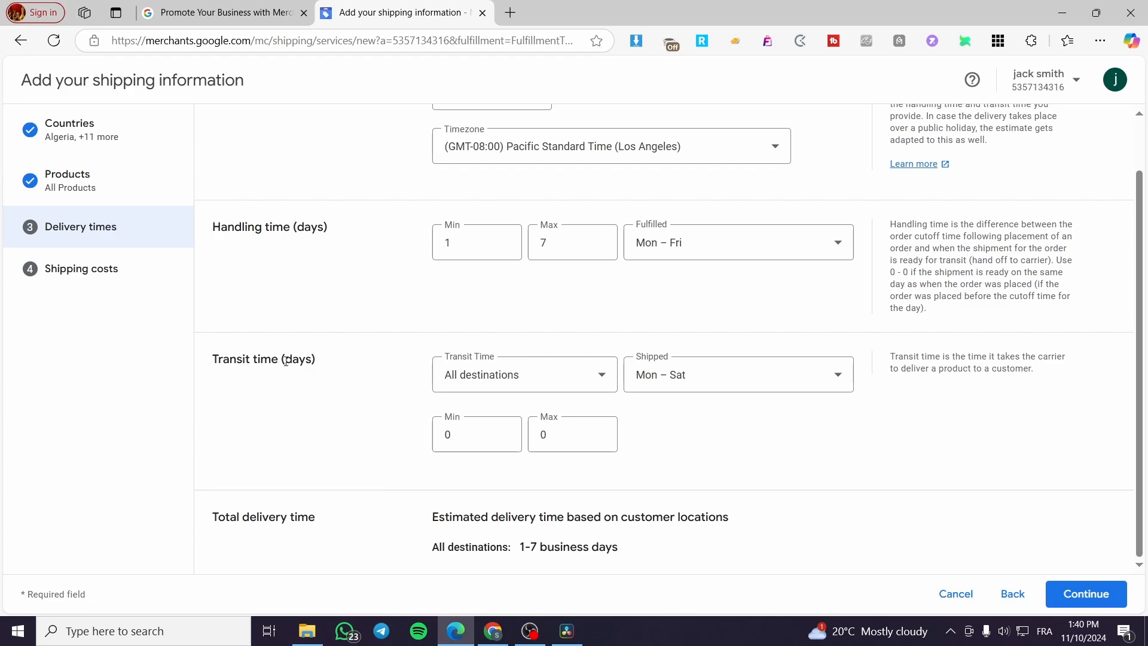
left_click(584, 379)
left_click(587, 381)
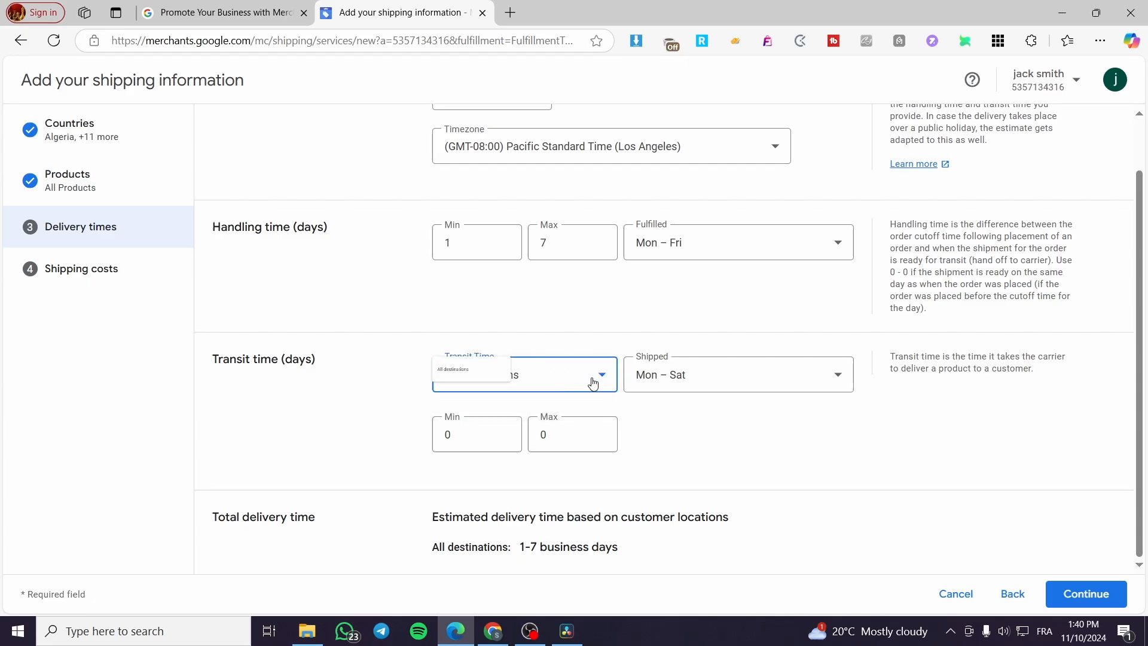
left_click(710, 380)
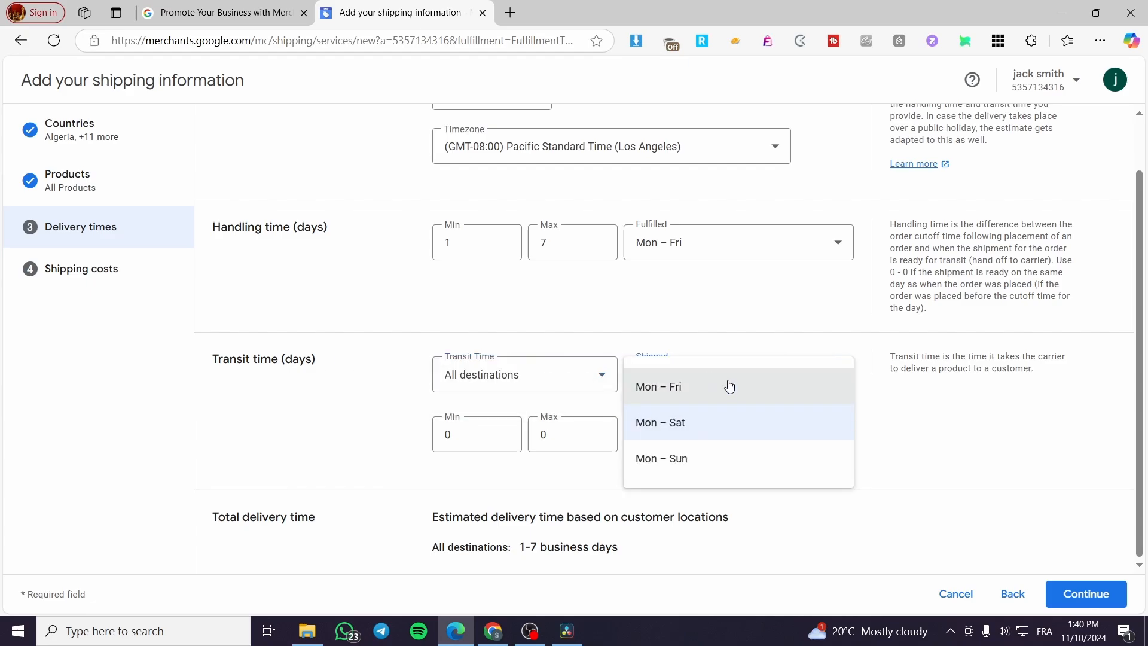
left_click(728, 387)
- Set the transit time to a minimum of 0 and a maximum of 5 days, and continue to the shipping costs
key("Tab")
type("1")
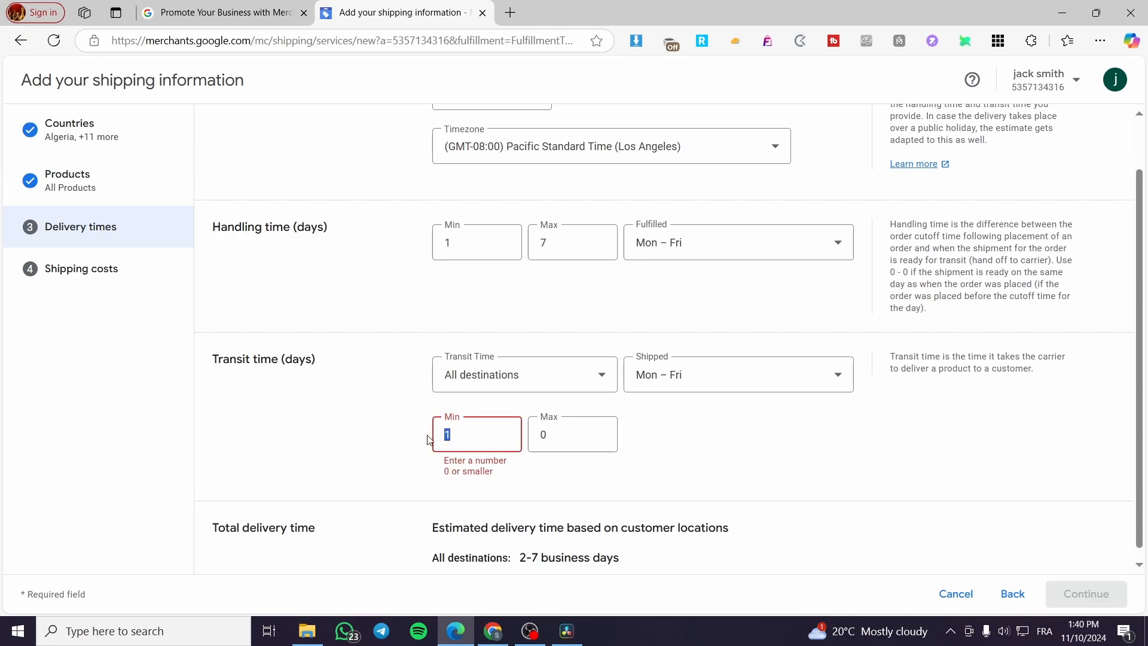
key("BackSpace")
type("0")
key("Tab")
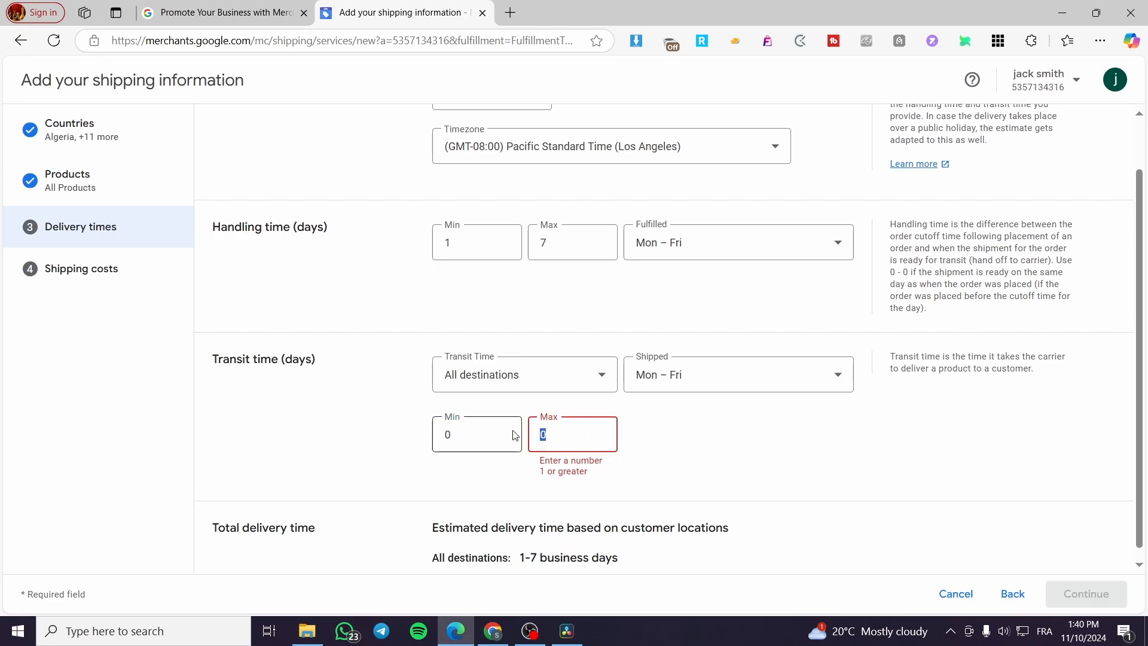
type("5")
left_click(364, 427)
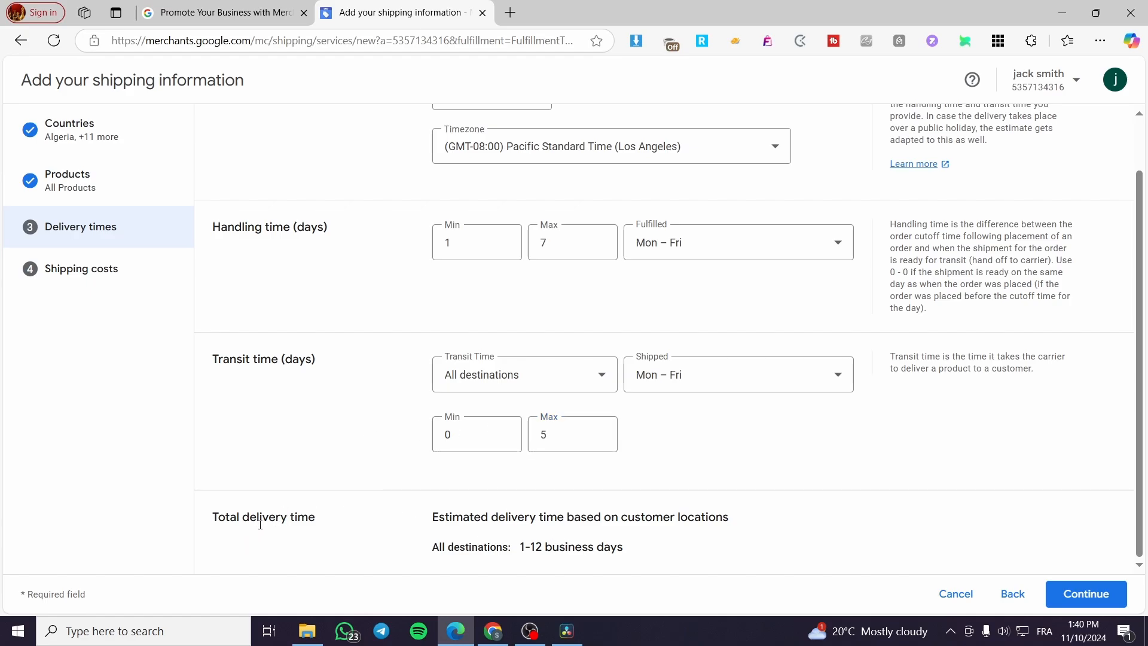
left_click(1086, 594)
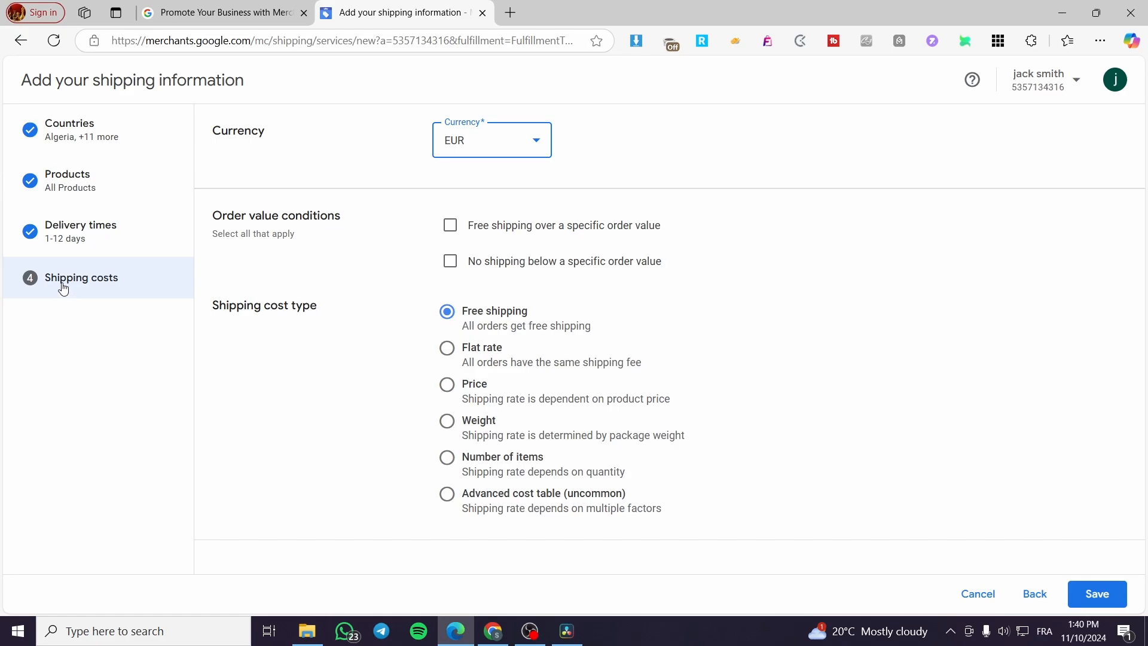
- Set the shipping cost currency to USD, leaving both order value conditions off
left_click(540, 135)
left_click(496, 180)
left_click(516, 232)
left_click(498, 234)
- Try the flat rate, price and weight options as the shipping cost type
left_click(476, 358)
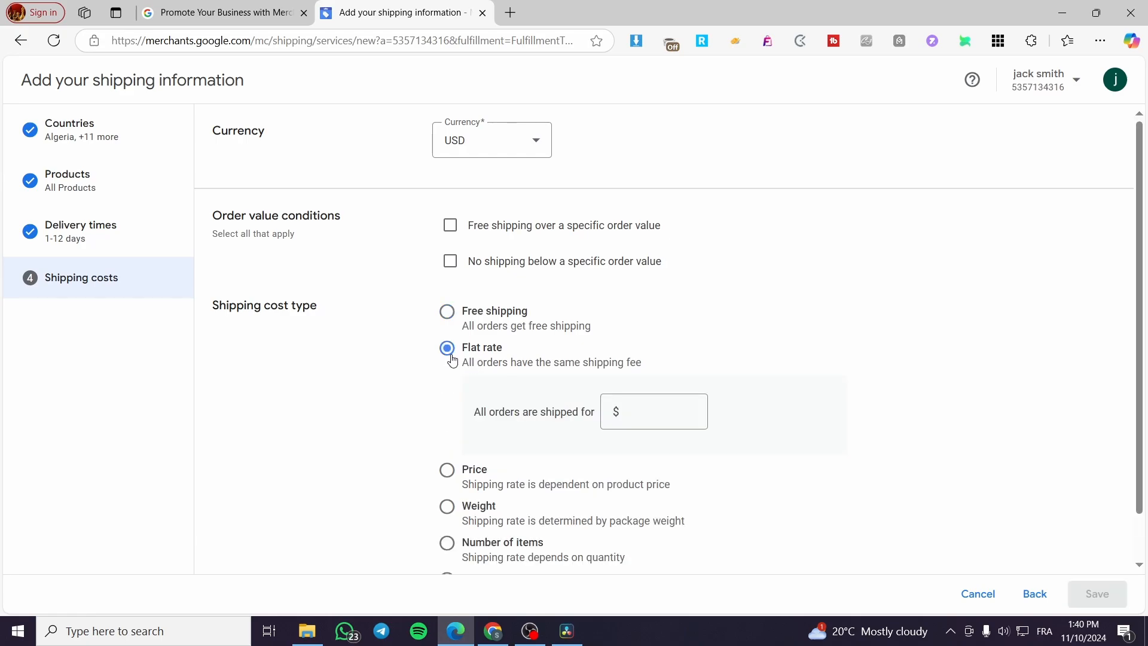
scroll(469, 359, "down", 1)
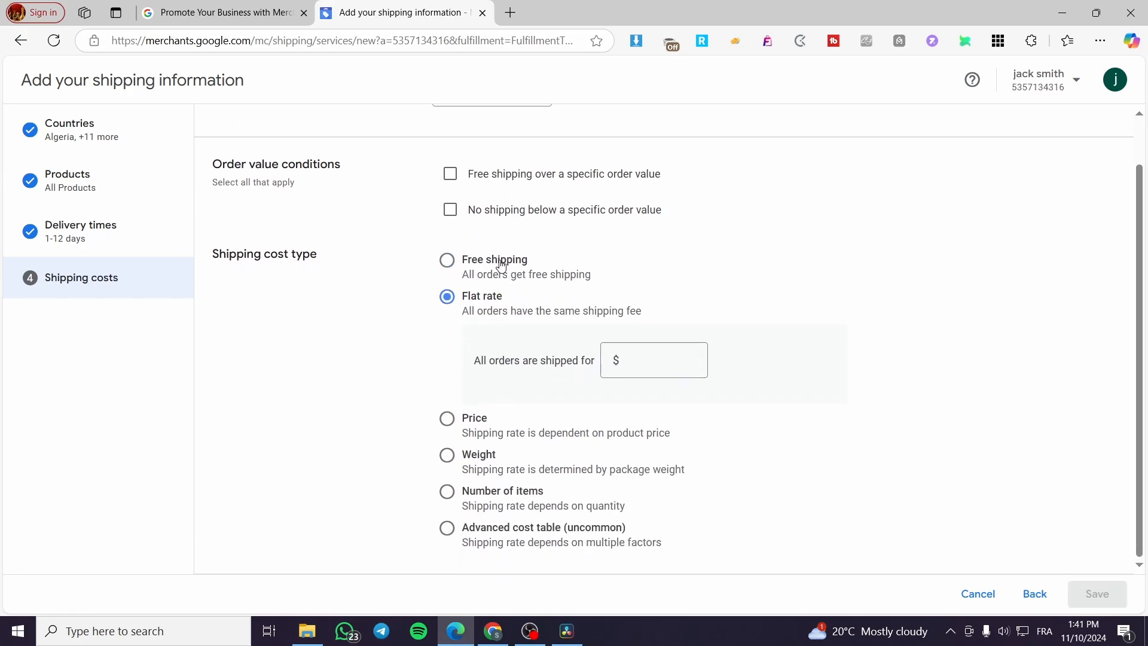
left_click(473, 418)
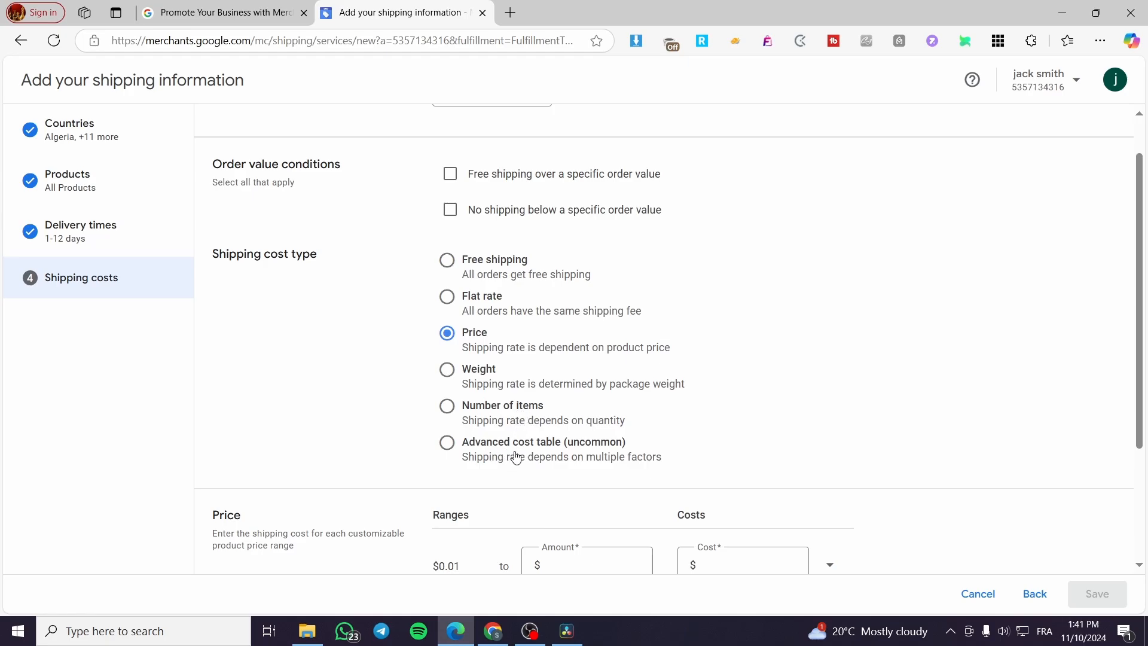
left_click(487, 374)
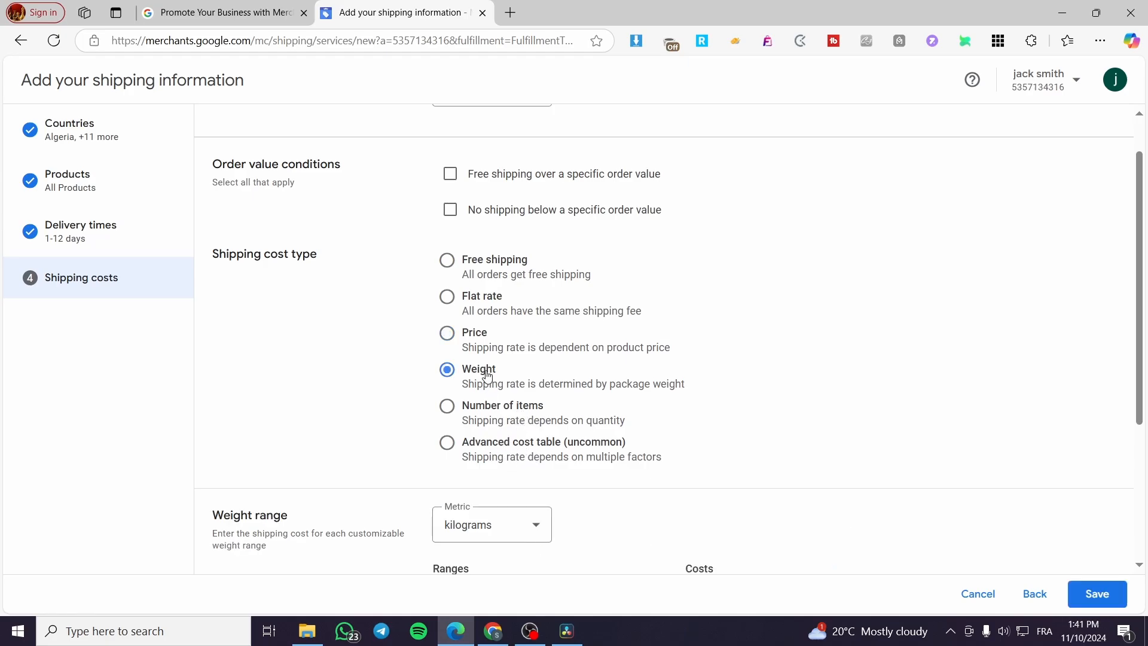
left_click(478, 336)
left_click(492, 302)
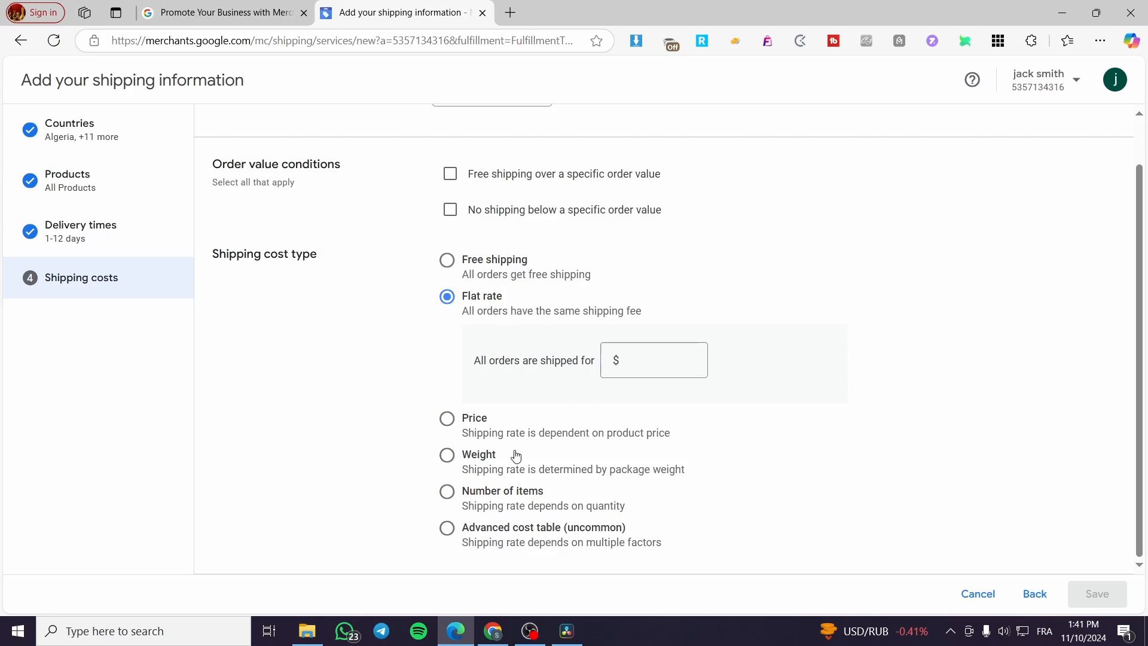
- Base shipping costs on weight in kilograms, with a first range up to 3 kg at a fixed rate of $25
left_click(484, 469)
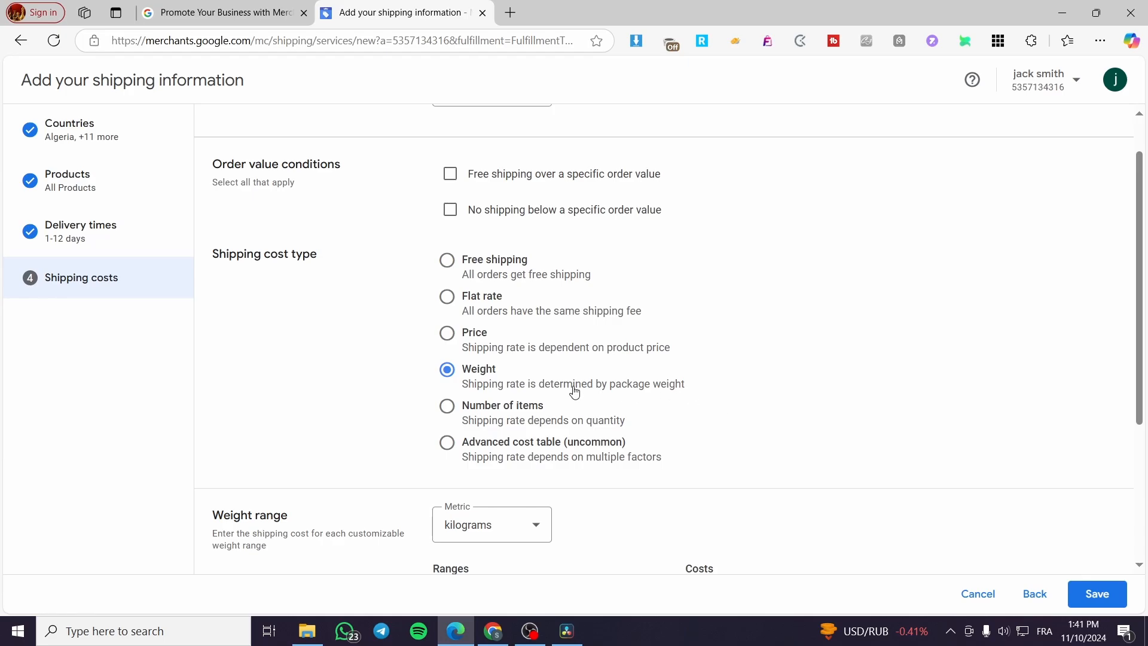
scroll(548, 405, "down", 4)
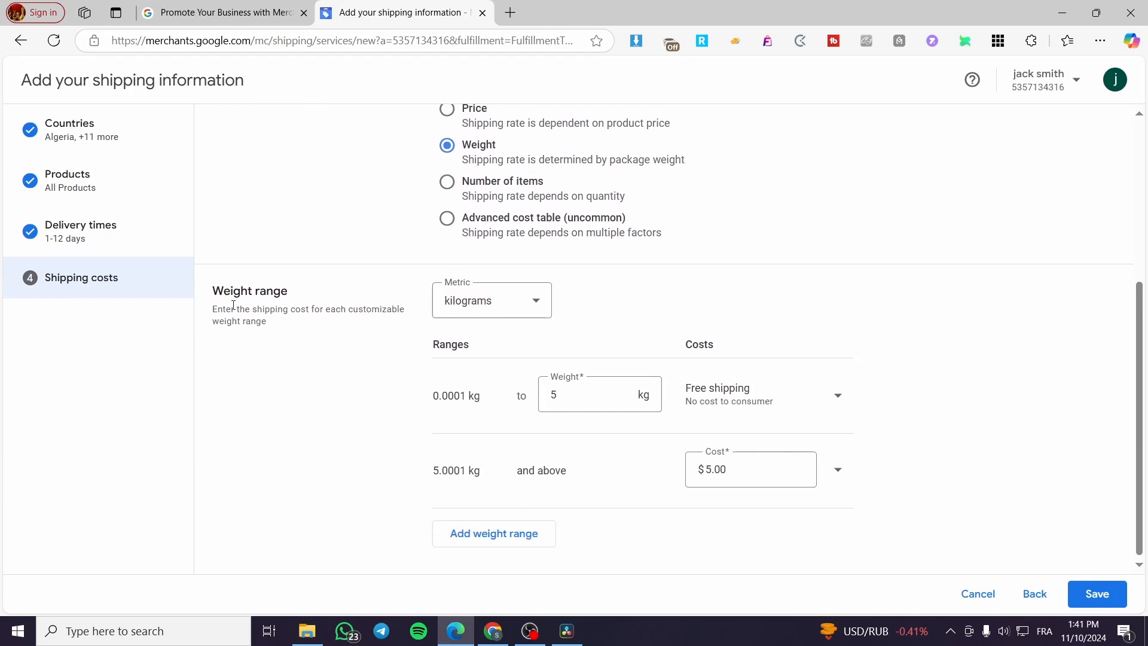
left_click(527, 302)
left_click(526, 313)
left_click(532, 399)
type("3")
left_click(836, 396)
left_click(861, 436)
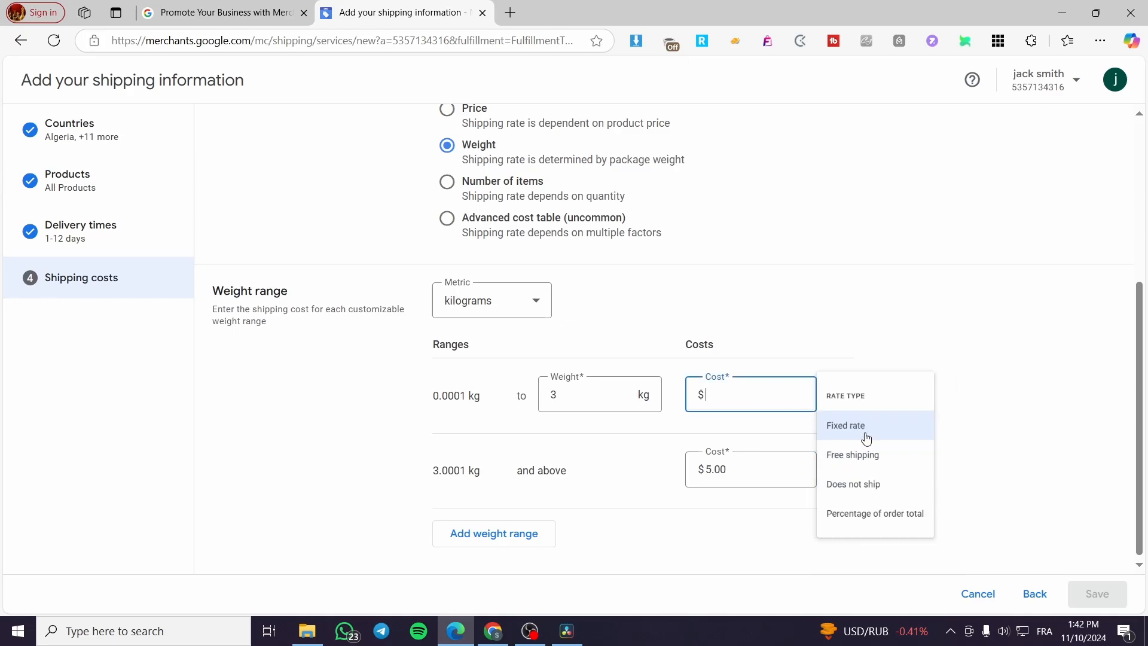
type("25")
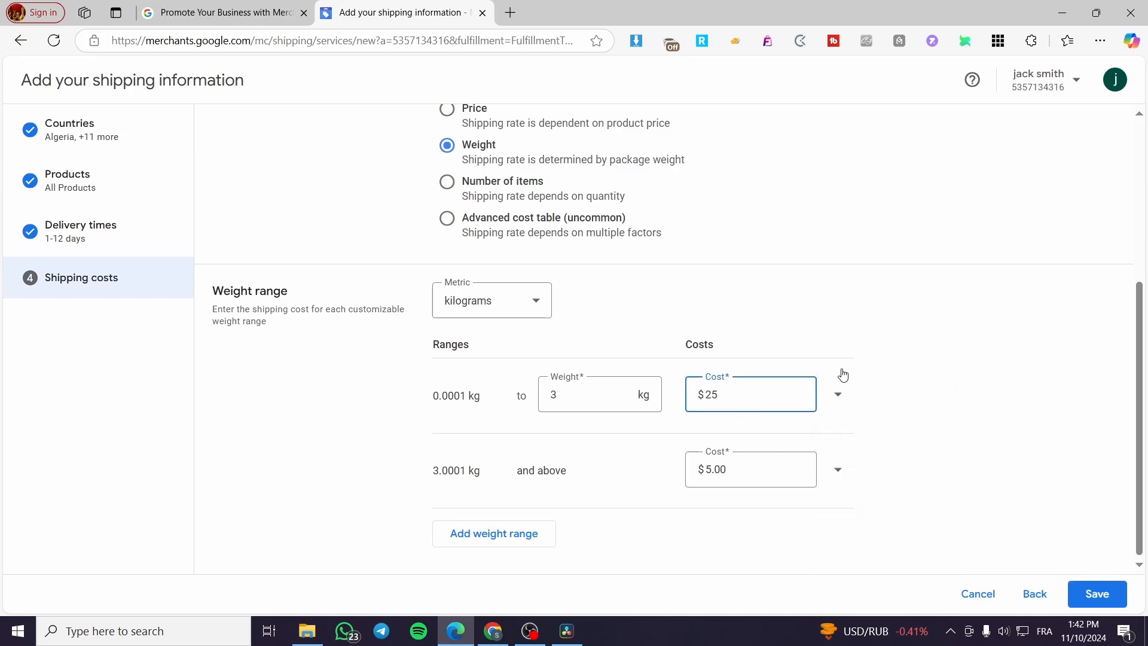
left_click(919, 368)
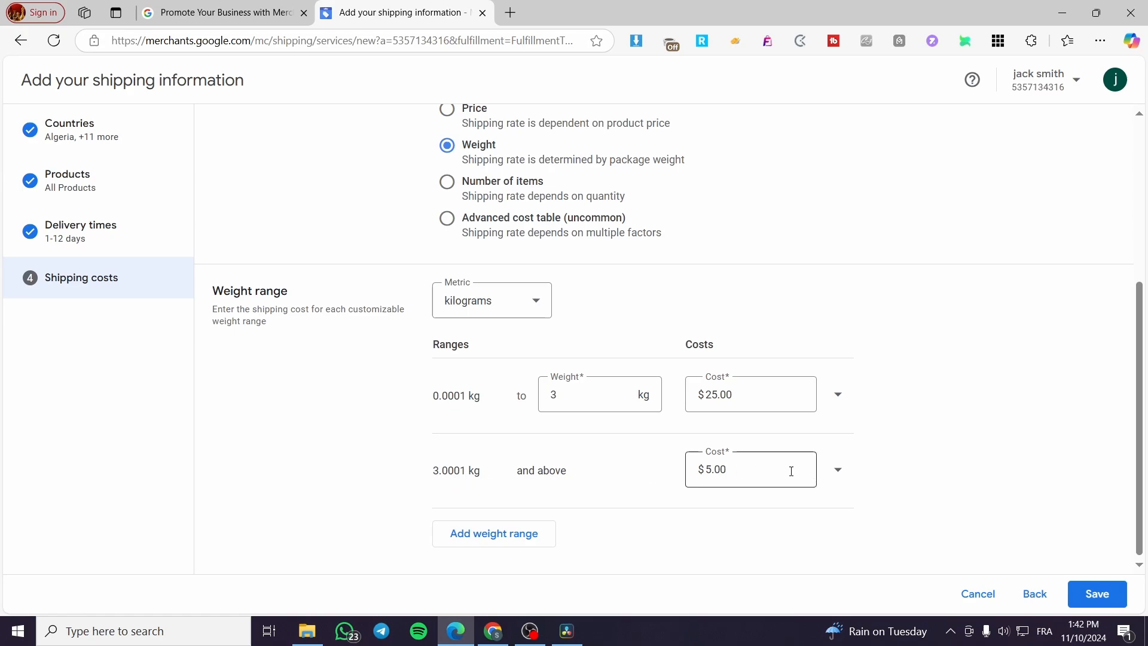
- Set the cost for weights above 3 kg to a fixed rate of $35
left_click(838, 470)
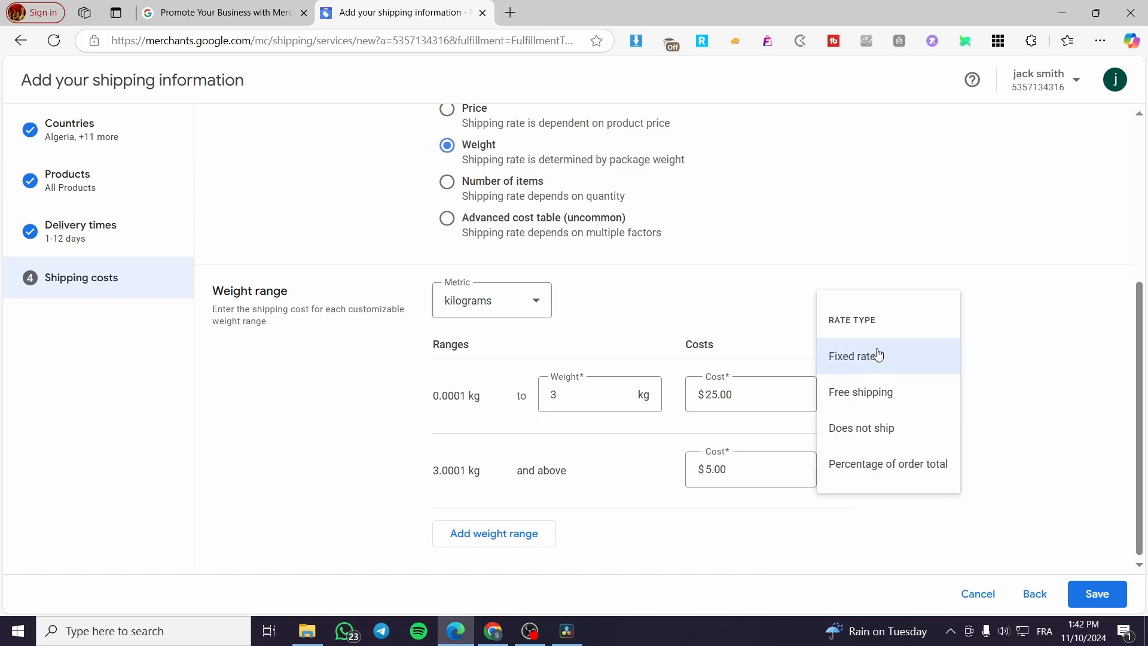
left_click(878, 355)
double_click(705, 469)
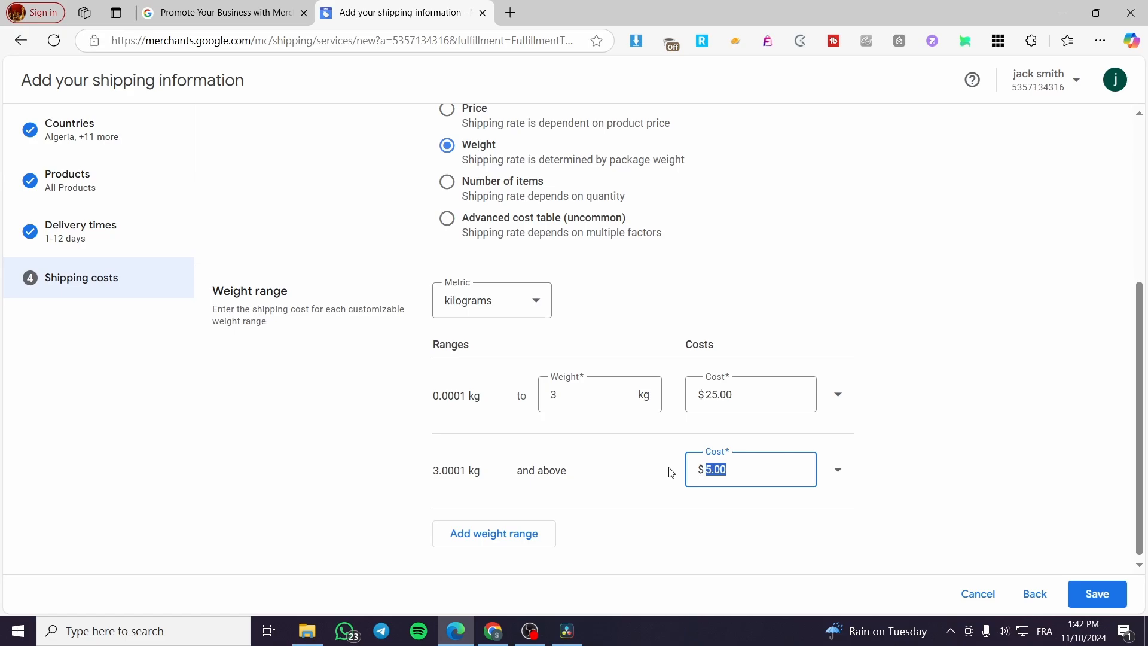
type("35")
left_click(897, 436)
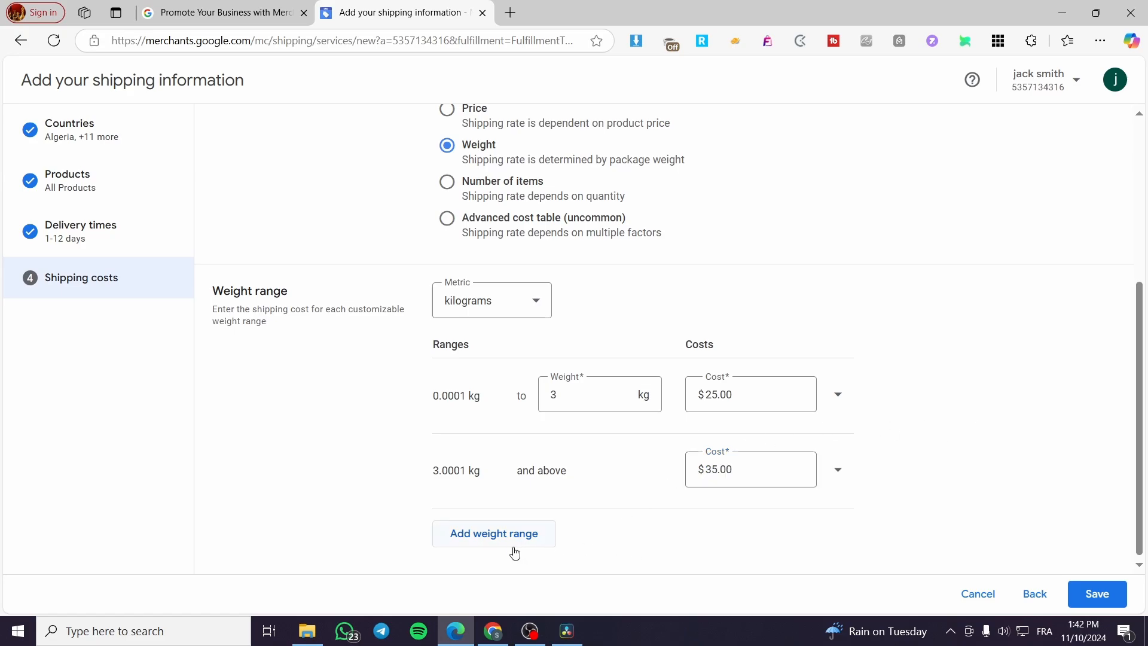
- Save the shipping policy, review its summary, and return to the shipping policies list to find the new weight-based policy
scroll(507, 543, "down", 1)
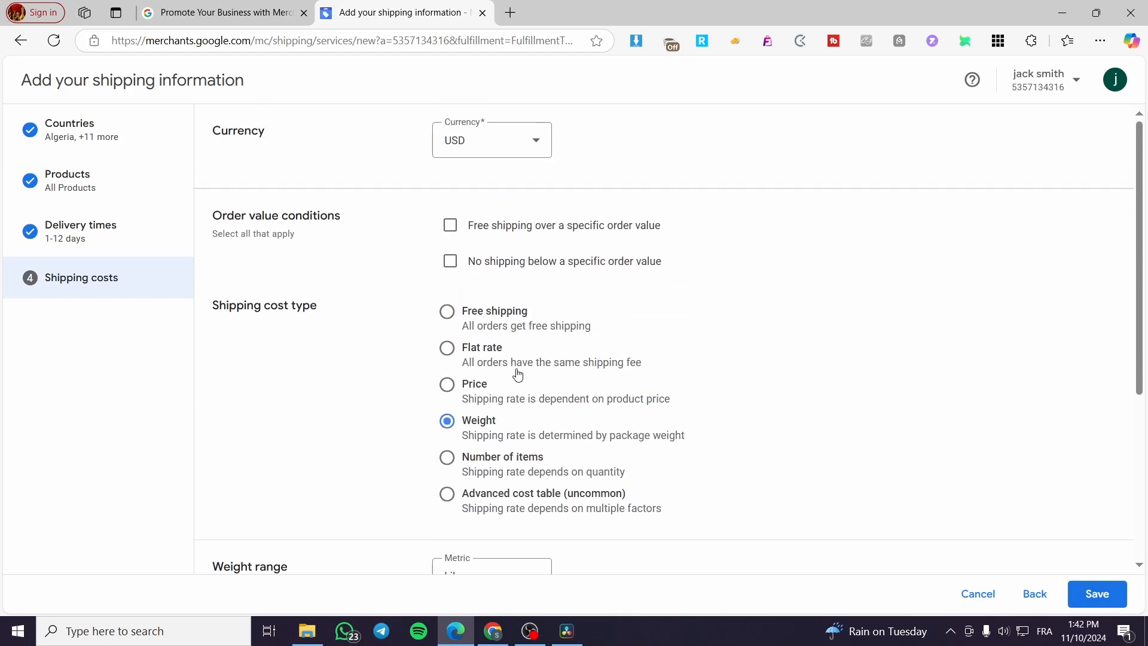
left_click(1097, 593)
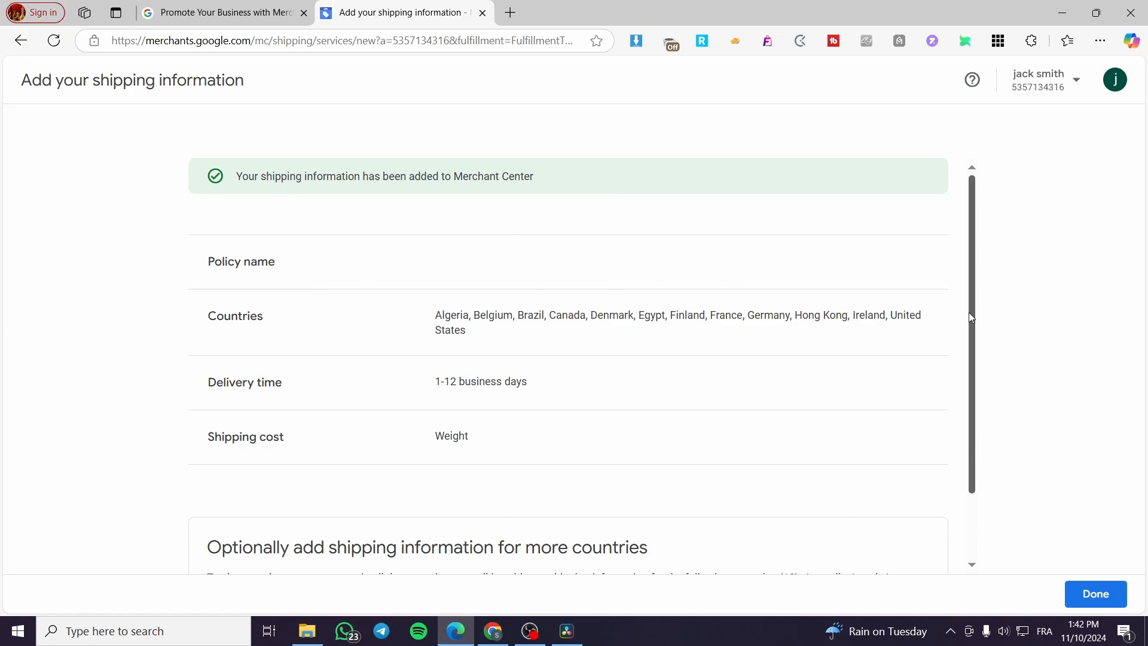
scroll(649, 317, "down", 2)
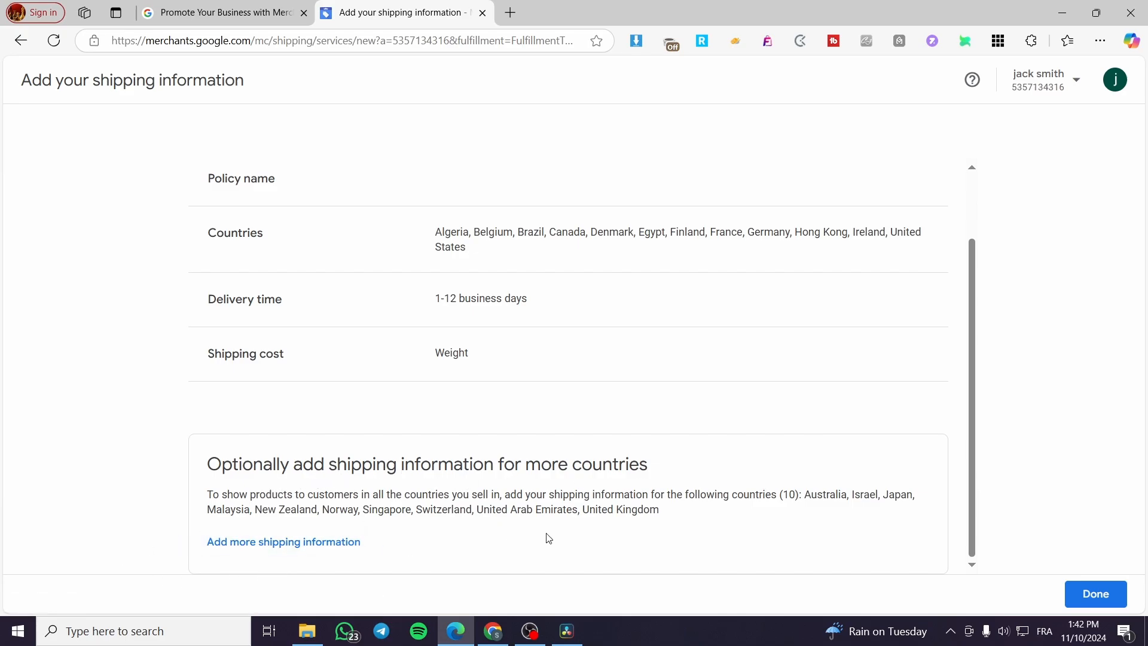
scroll(437, 478, "up", 2)
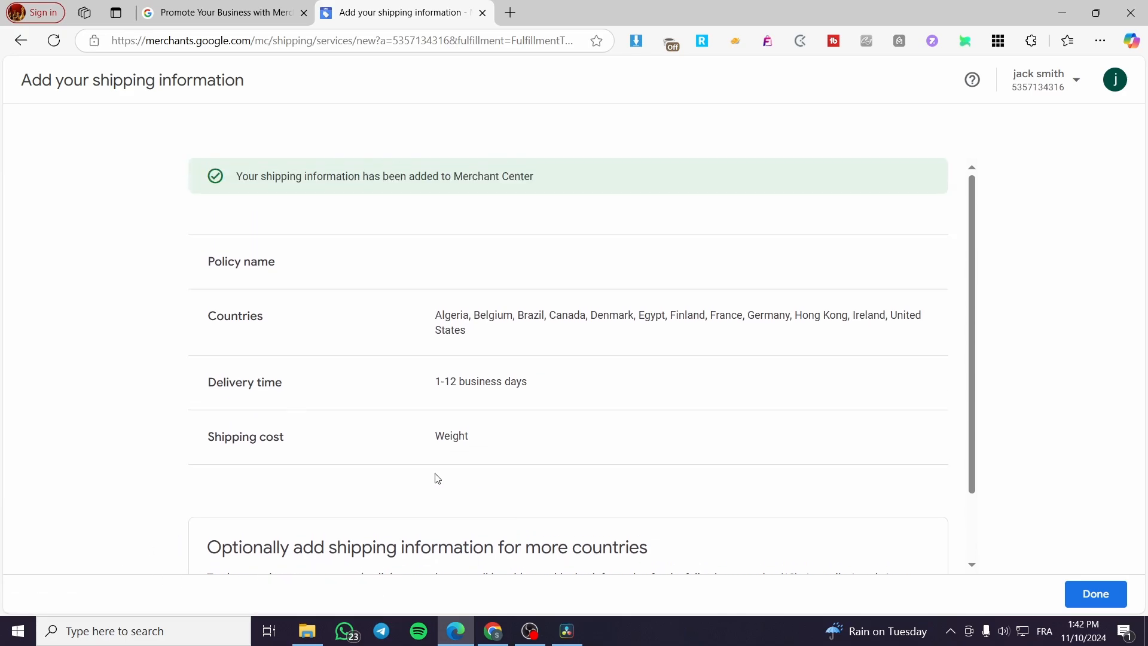
left_click(1094, 593)
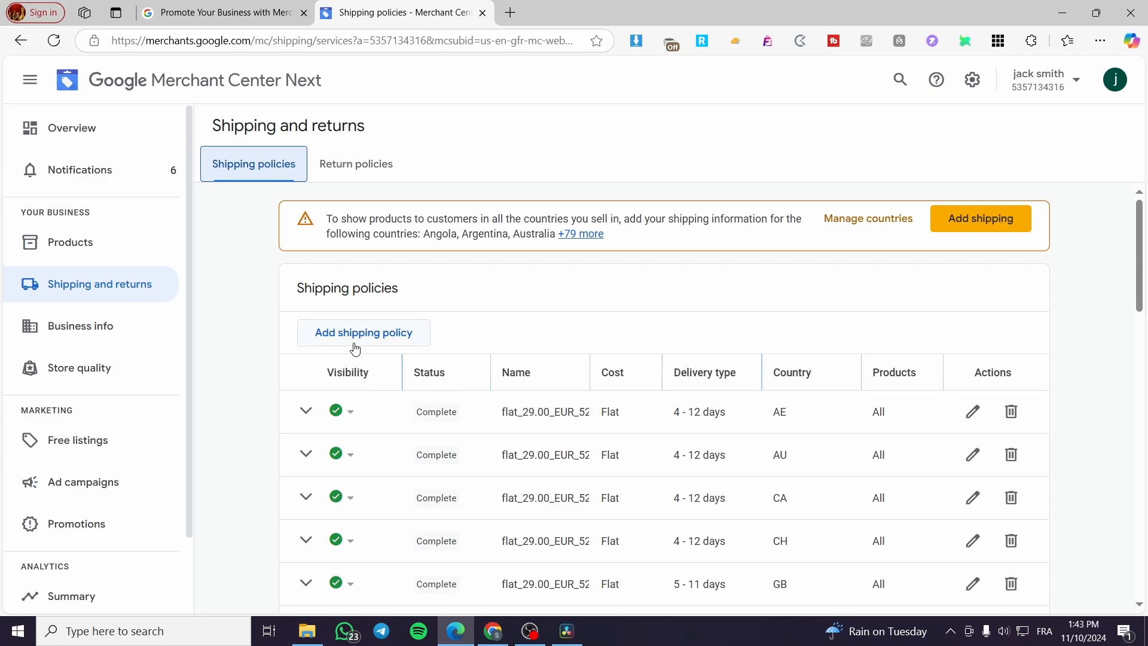
scroll(354, 343, "down", 20)
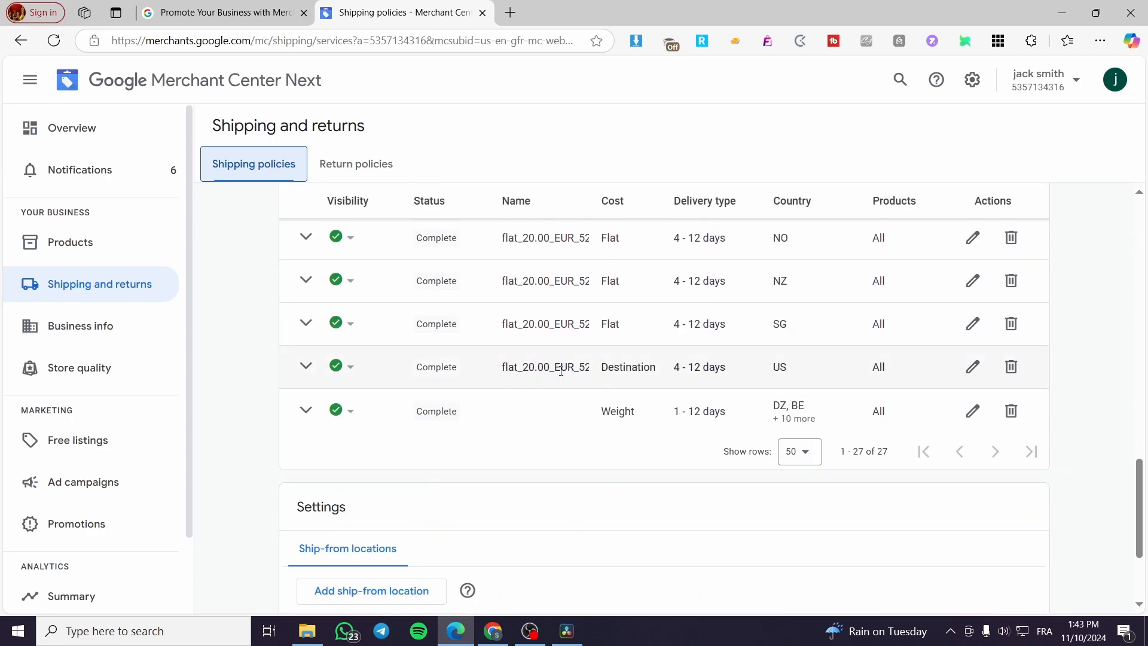
- Start a new ship-from location named "Main House" and fill in its street address
scroll(506, 419, "up", 20)
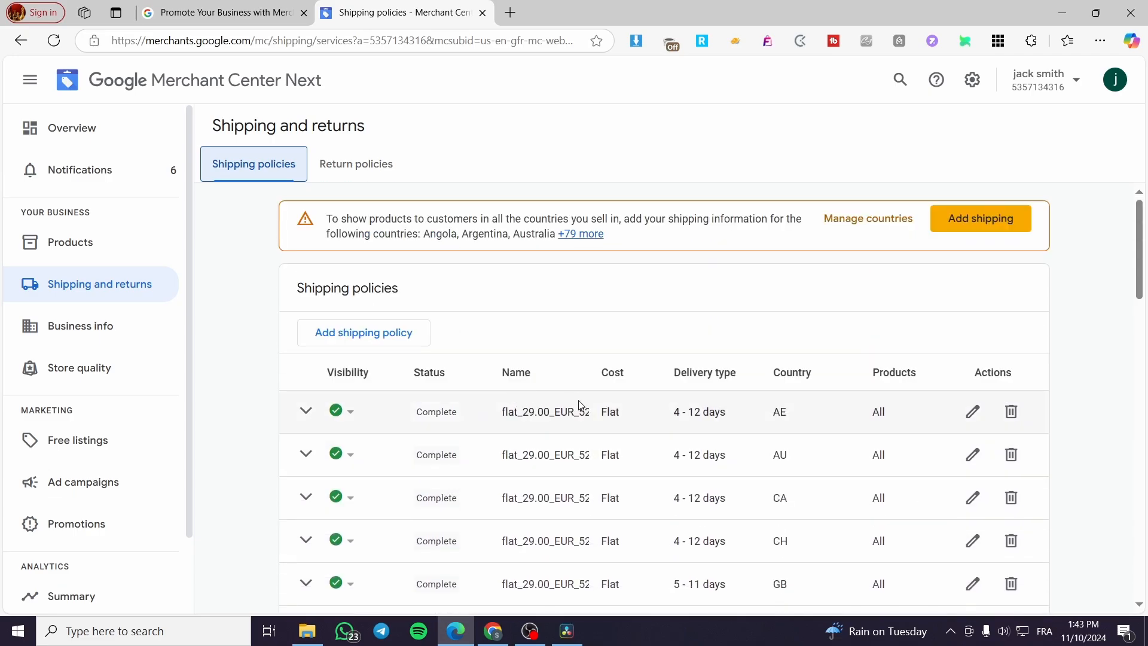
scroll(582, 402, "down", 20)
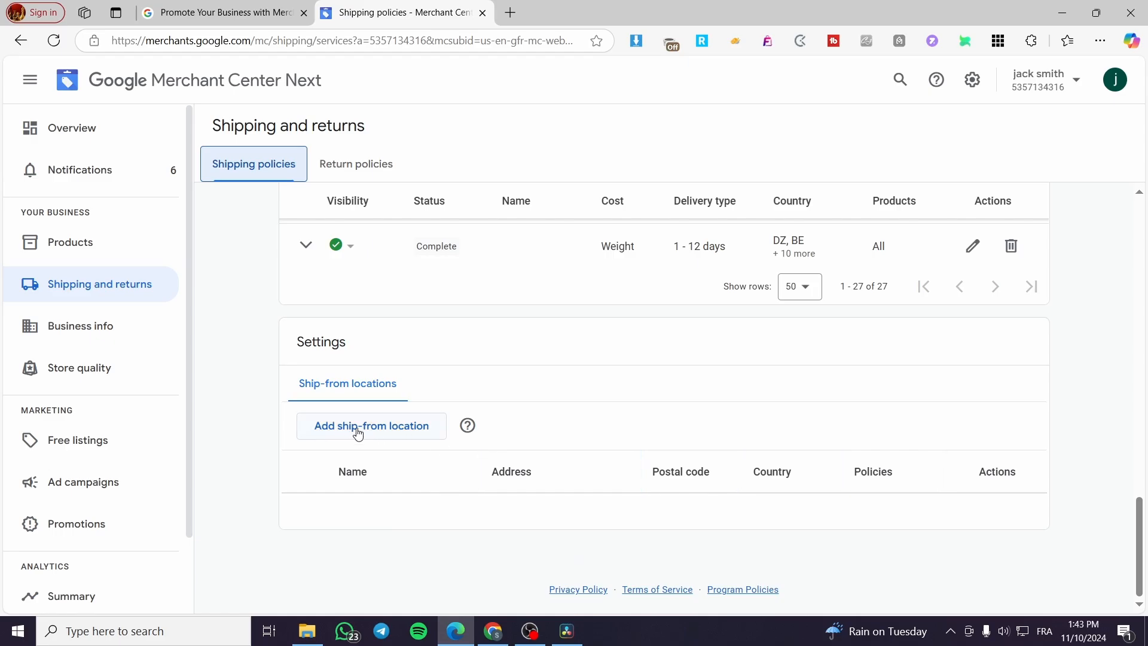
left_click(421, 430)
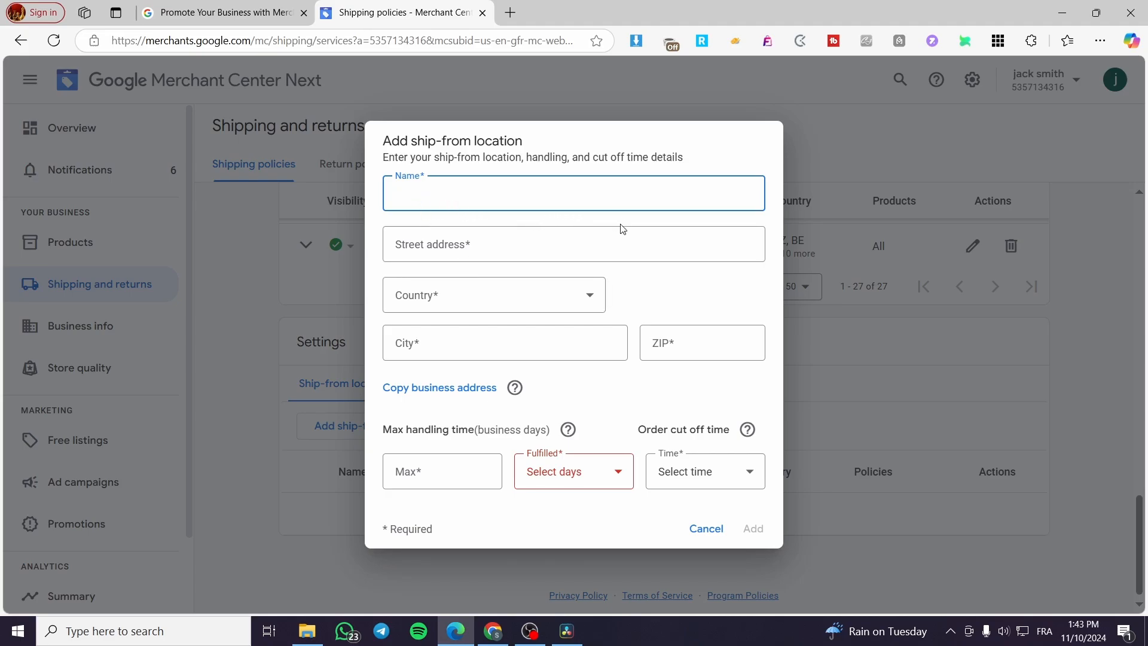
type("Main House")
left_click(559, 256)
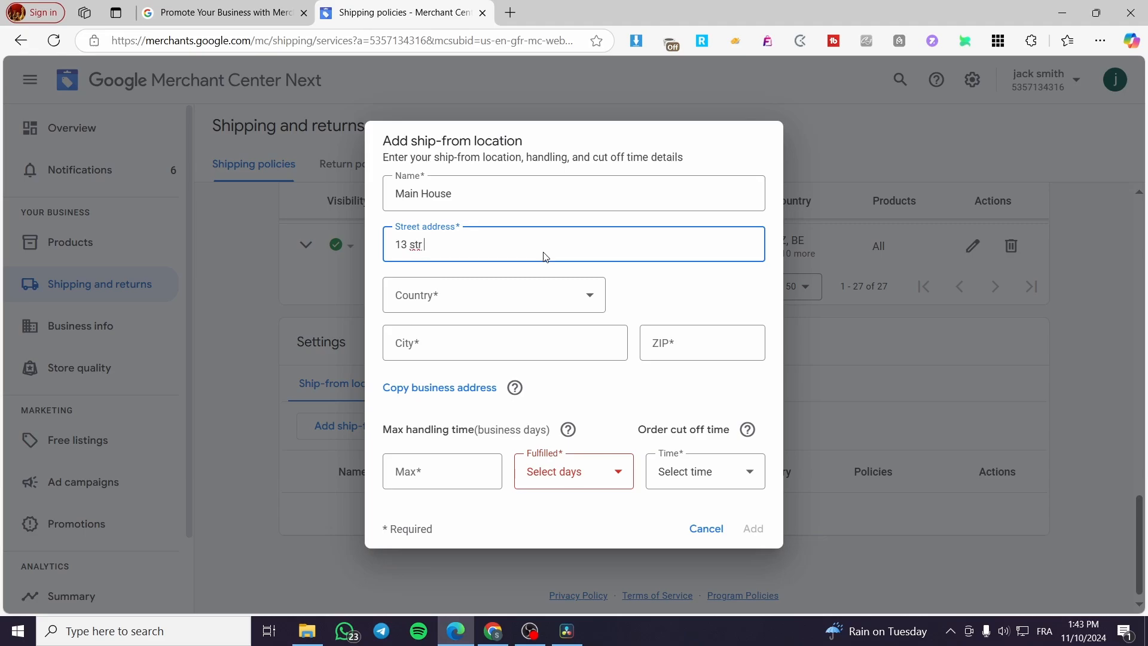
- Set the ship-from location's country to United States and its city to New York, using the saved address suggestion
left_click(527, 299)
left_click(511, 377)
left_click(492, 335)
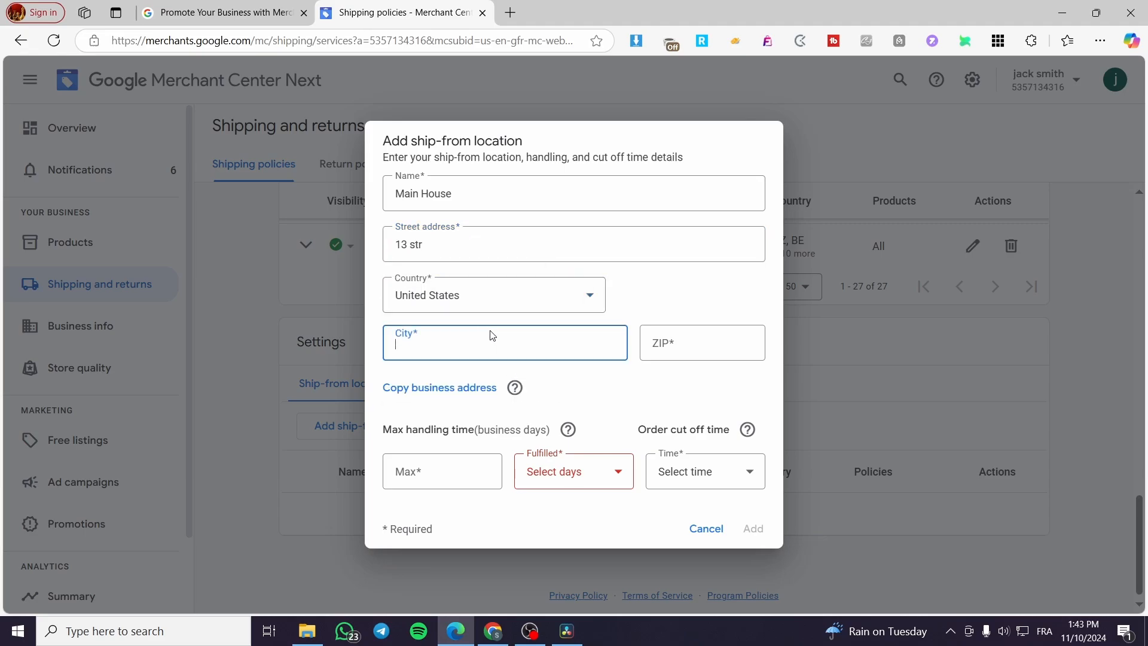
type("New York")
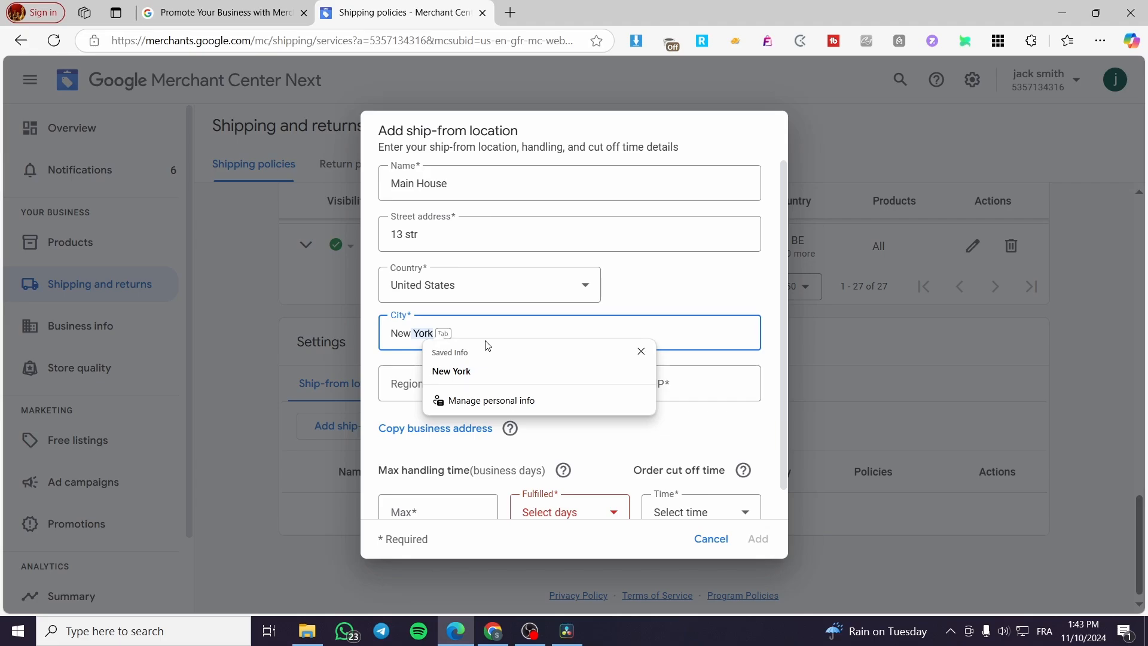
left_click(464, 371)
- Choose New York as the region of the ship-from location
left_click(487, 389)
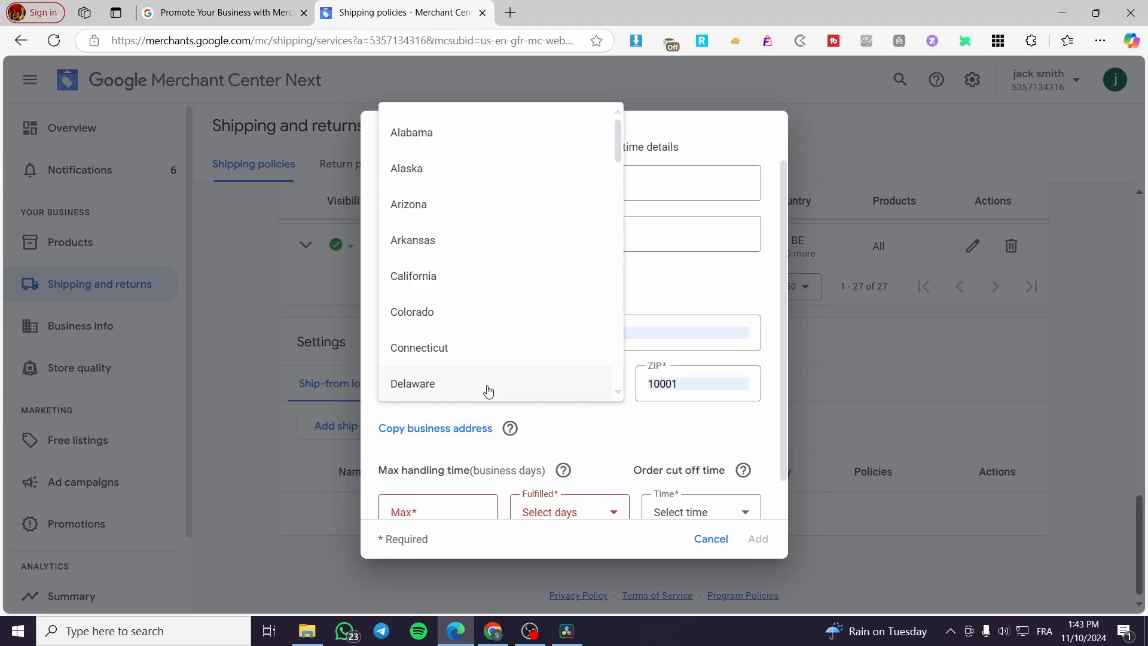
scroll(487, 390, "down", 20)
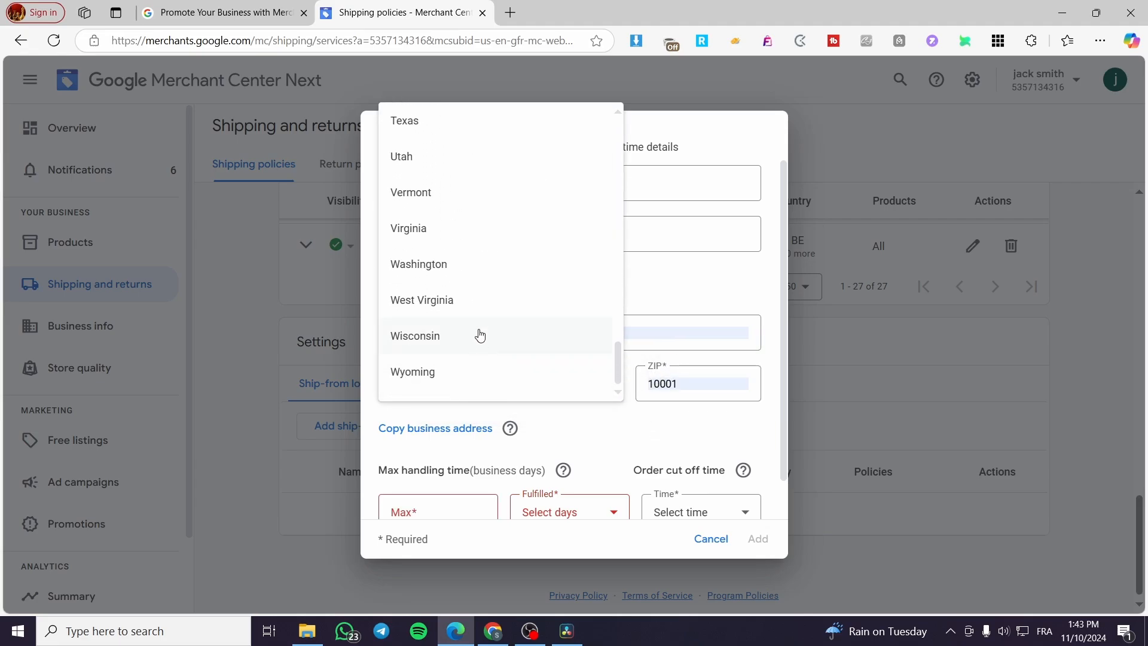
scroll(485, 229, "up", 4)
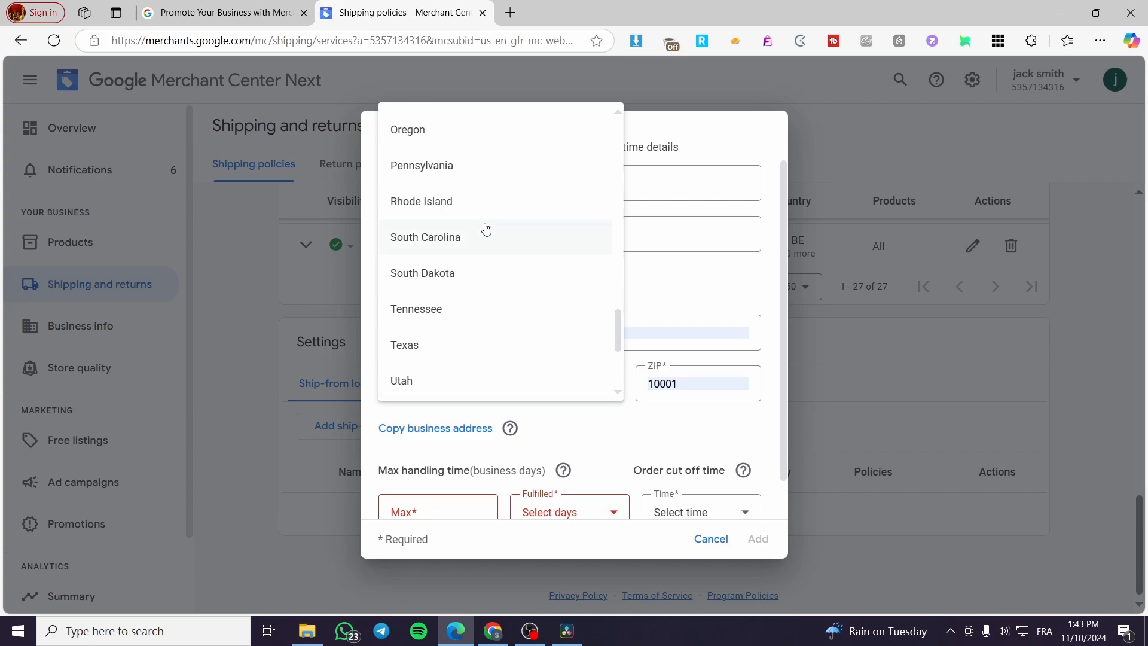
scroll(508, 265, "up", 5)
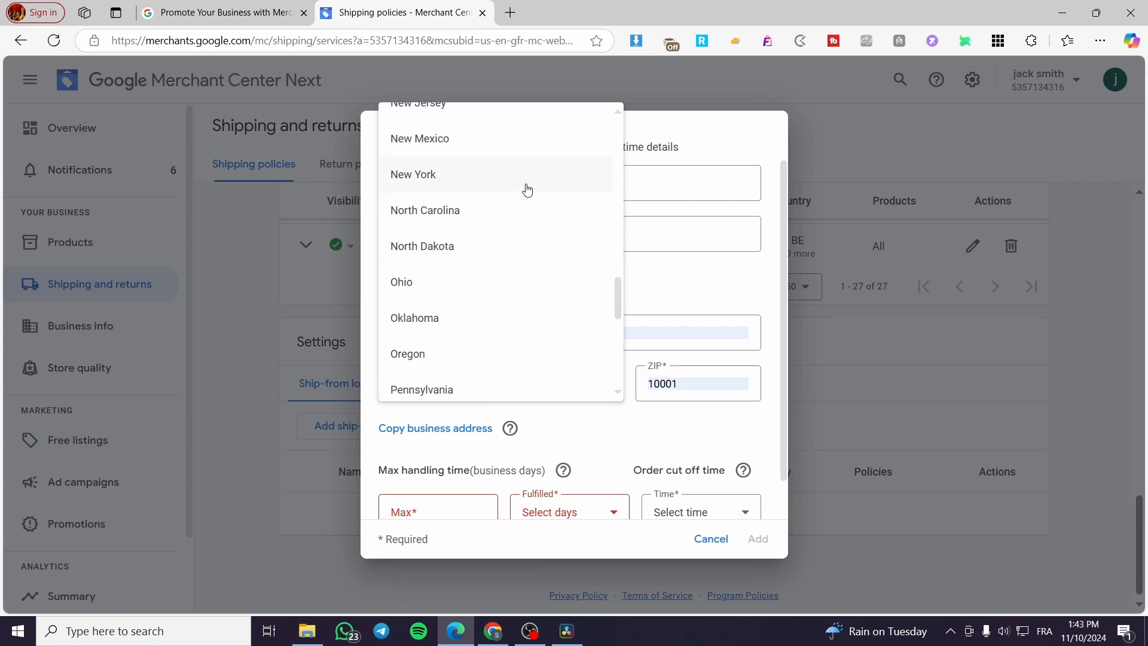
left_click(527, 189)
- Set a maximum handling time of 10 business days, fulfilled Mon – Fri, with a 12:00 AM order cut off time, and add the location
scroll(589, 469, "down", 1)
left_click(461, 474)
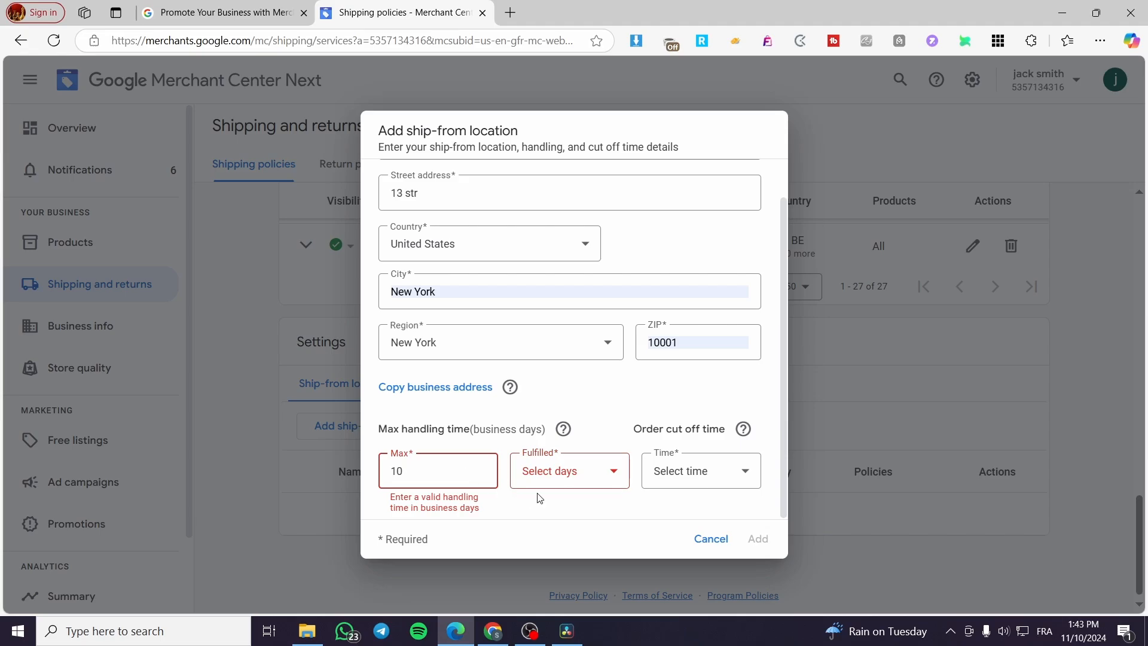
left_click(569, 476)
left_click(592, 361)
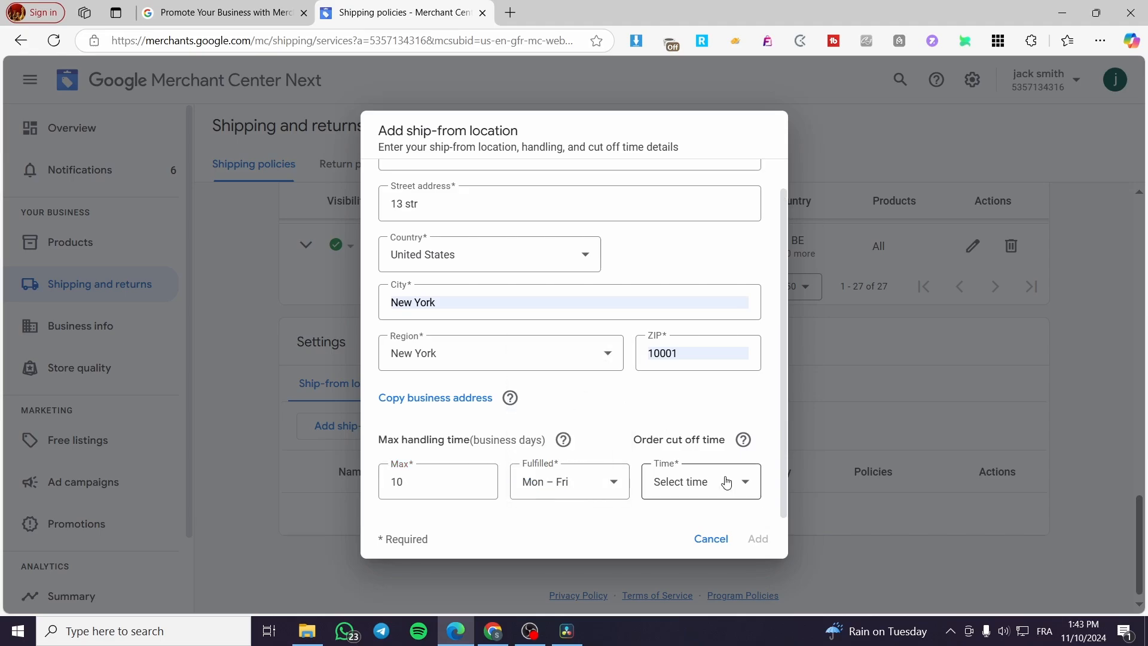
left_click(726, 482)
left_click(737, 293)
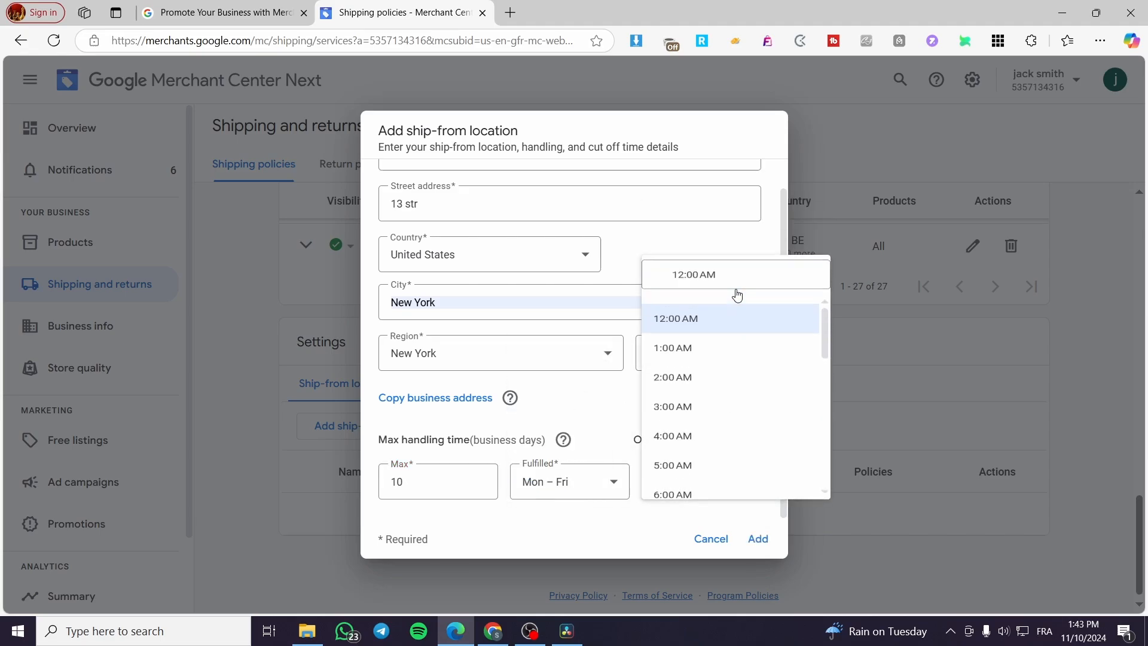
left_click(751, 541)
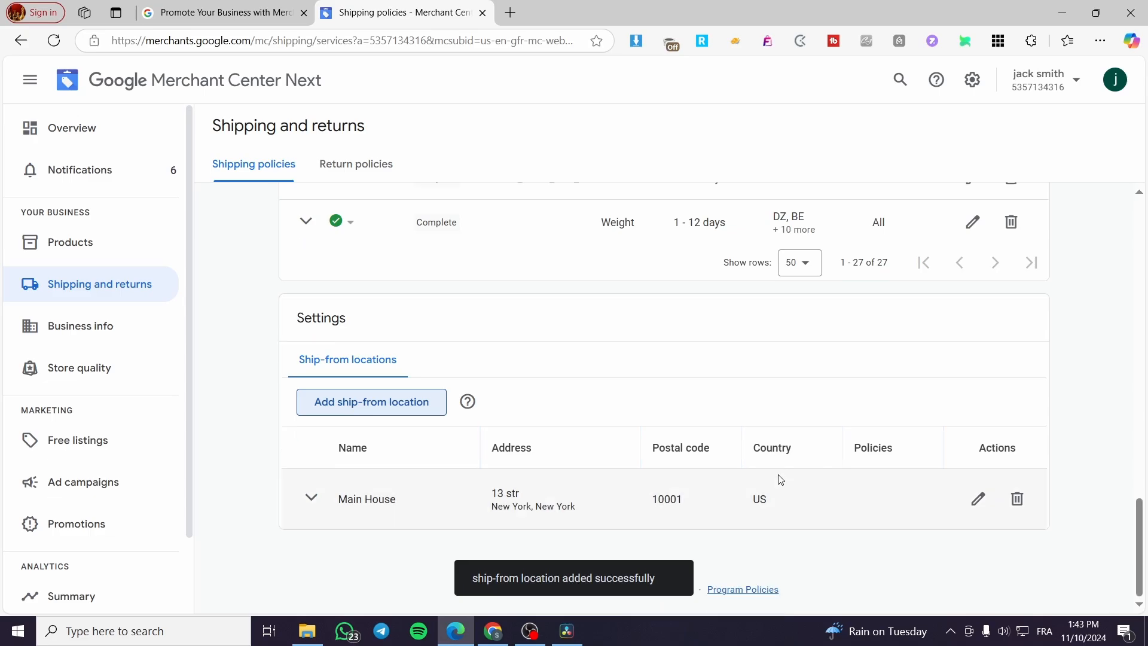
- Look through the full list of shipping policies, checking their costs, delivery times and countries
scroll(781, 480, "up", 15)
scroll(790, 464, "down", 7)
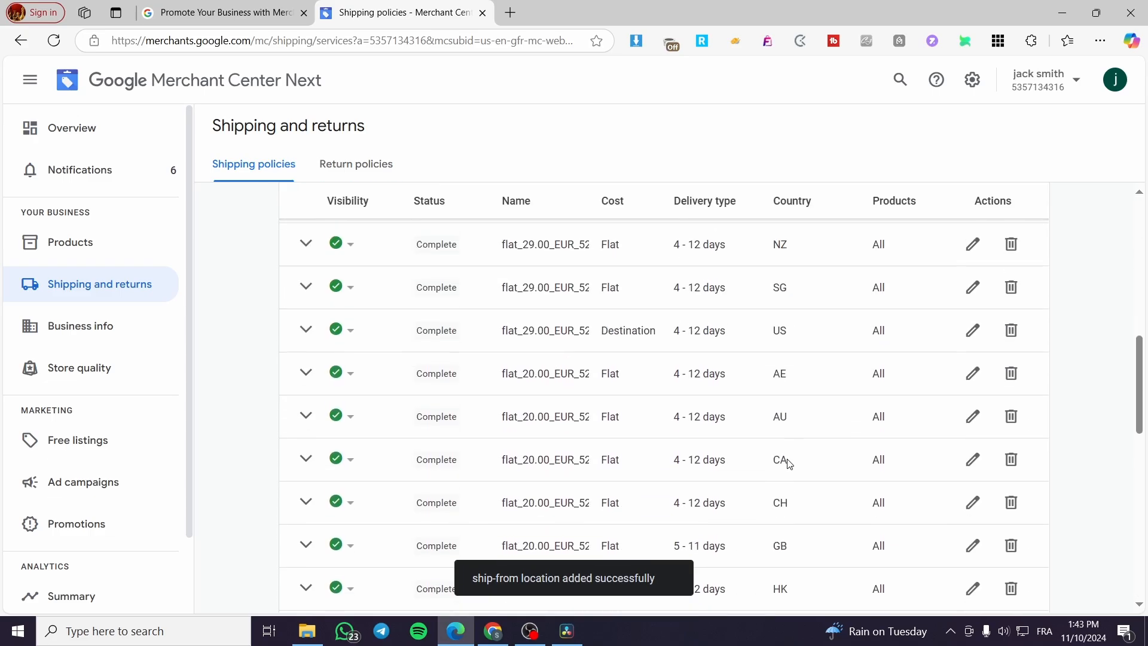
scroll(789, 465, "down", 10)
scroll(687, 428, "up", 20)
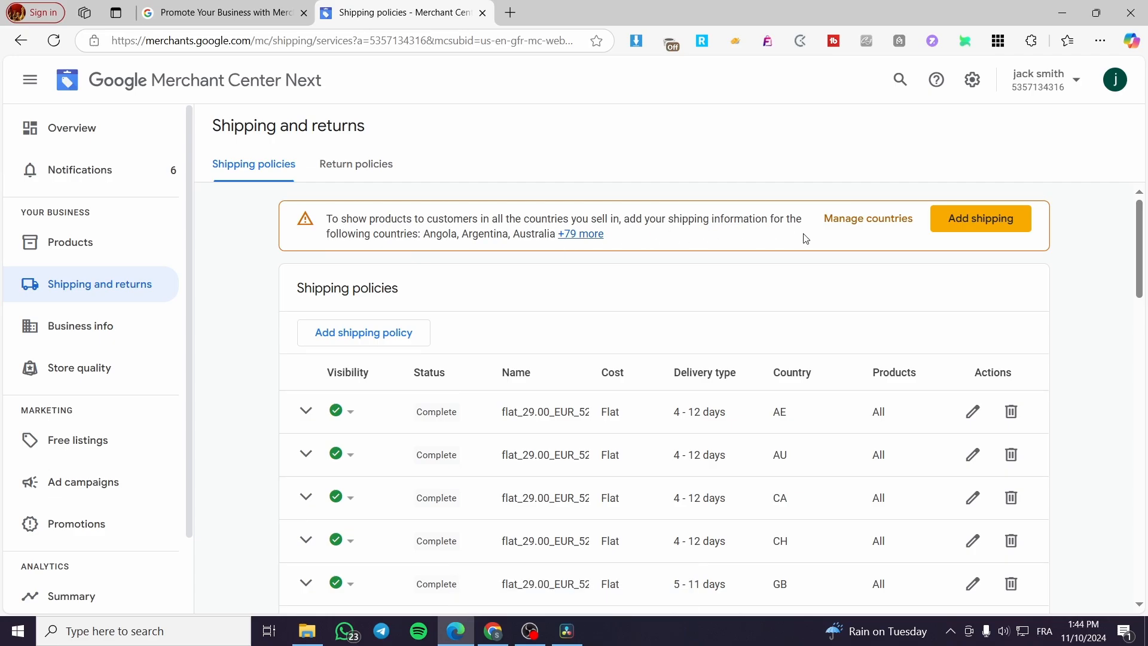
scroll(899, 232, "down", 10)
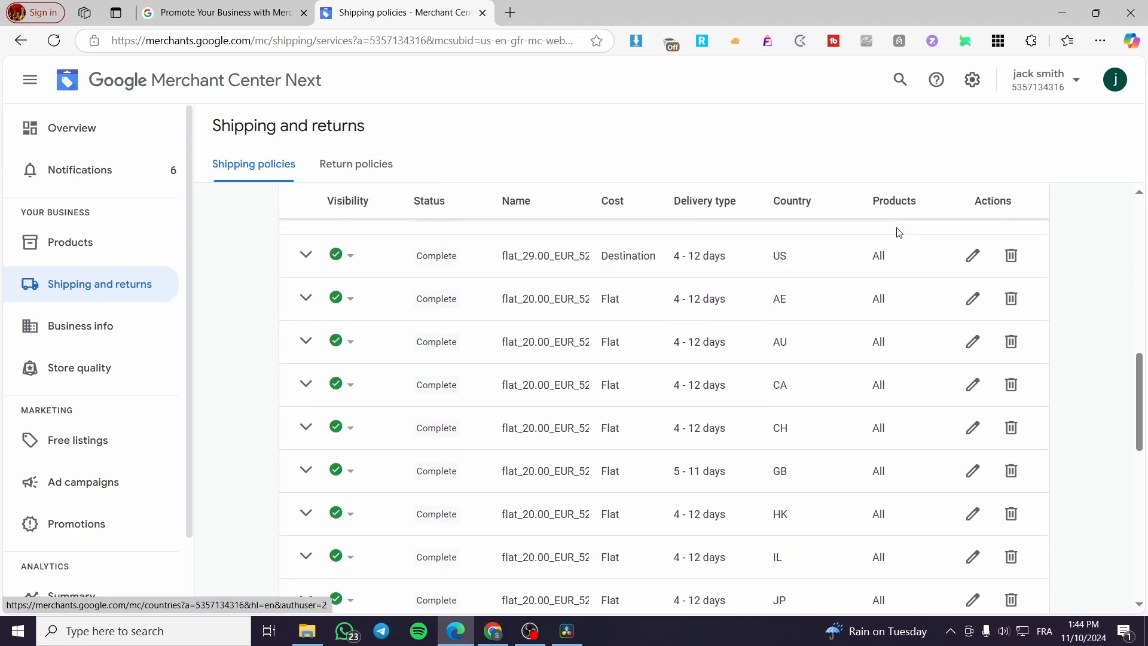
scroll(899, 232, "down", 5)
scroll(795, 379, "up", 15)
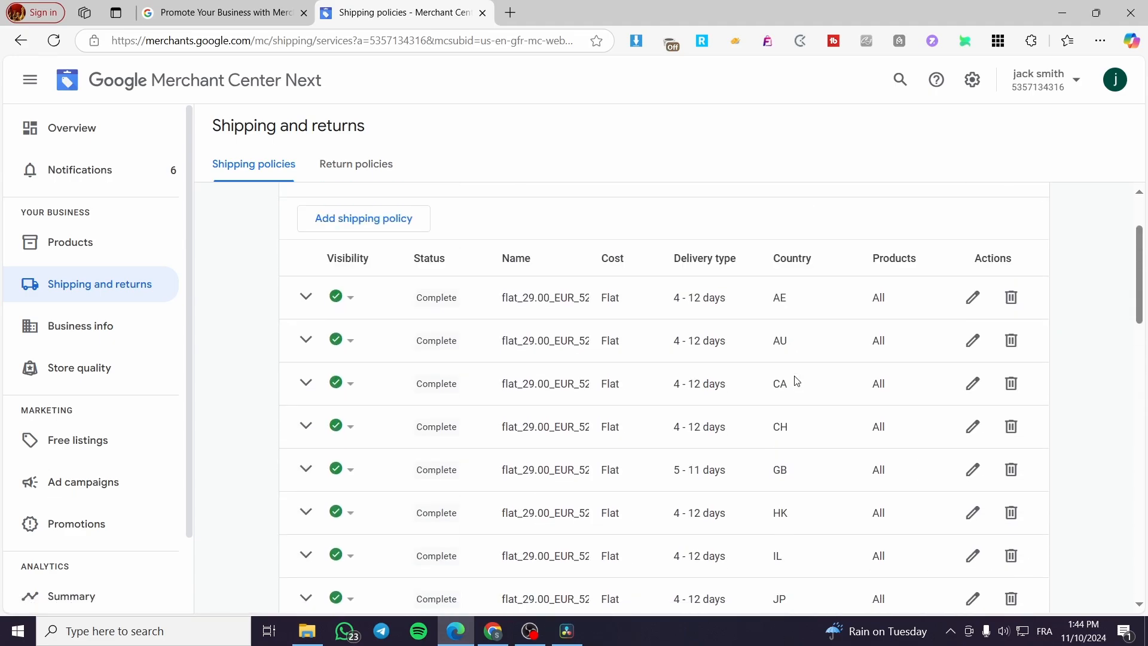
scroll(797, 381, "up", 2)
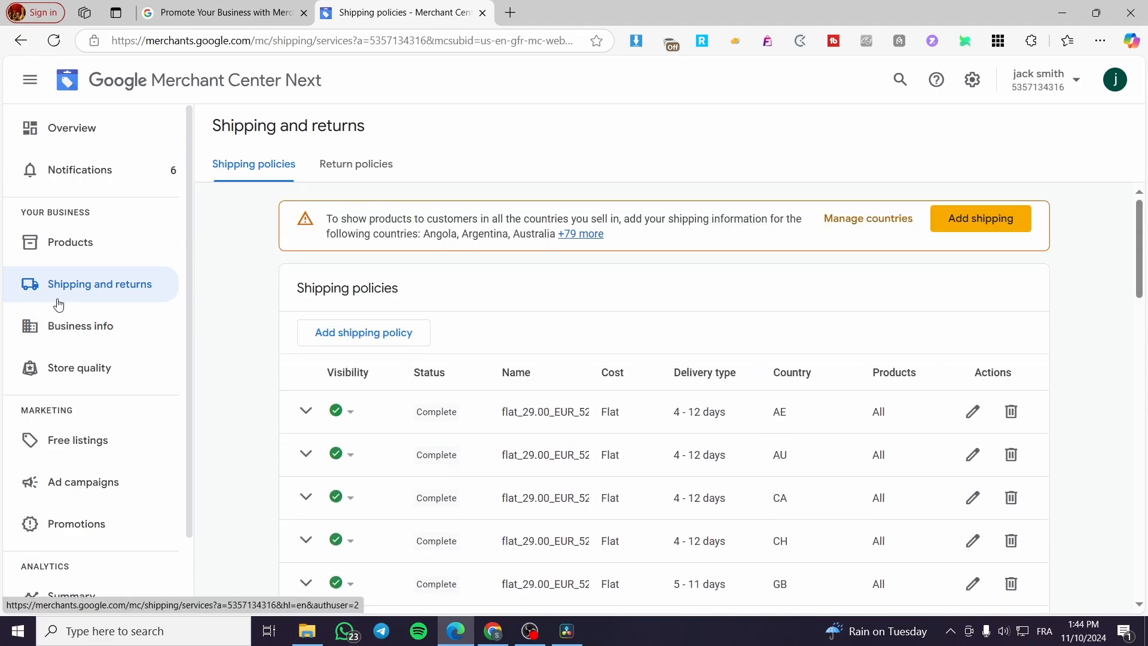